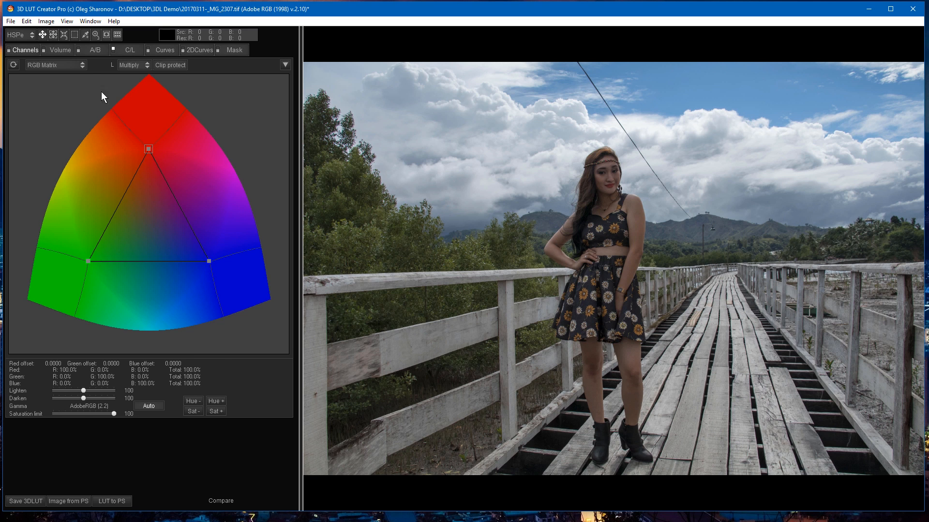
- Try shifting the single-mode Volume point toward red, to about 63% red, 13% green and 22% blue, and undo the shift
{"action": "left_click", "coordinate": [68, 58]}
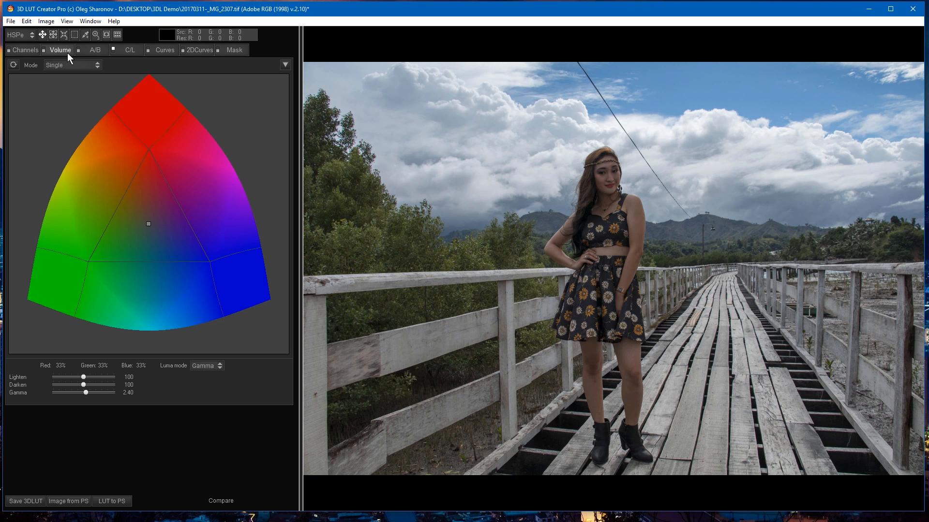
{"action": "left_click", "coordinate": [149, 224]}
{"action": "left_click_drag", "start_coordinate": [149, 224], "coordinate": [158, 185]}
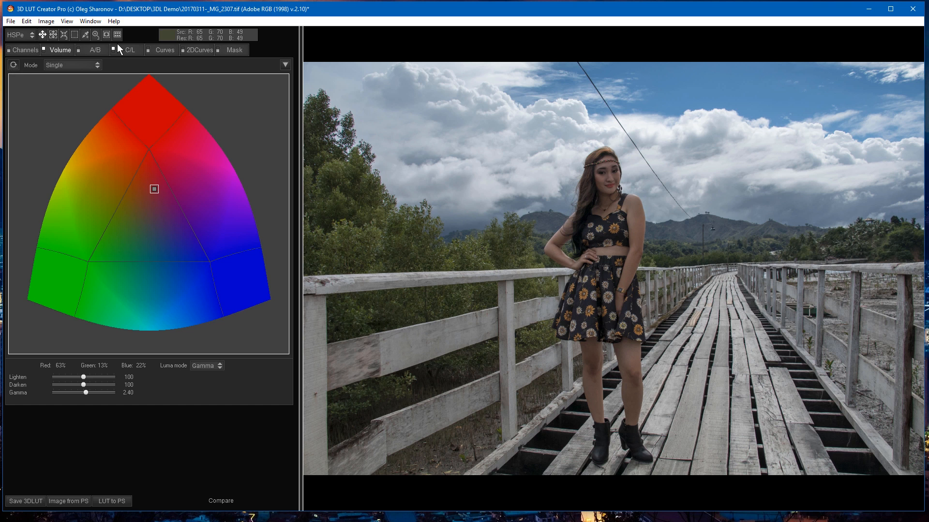
{"action": "key", "text": "ctrl+z"}
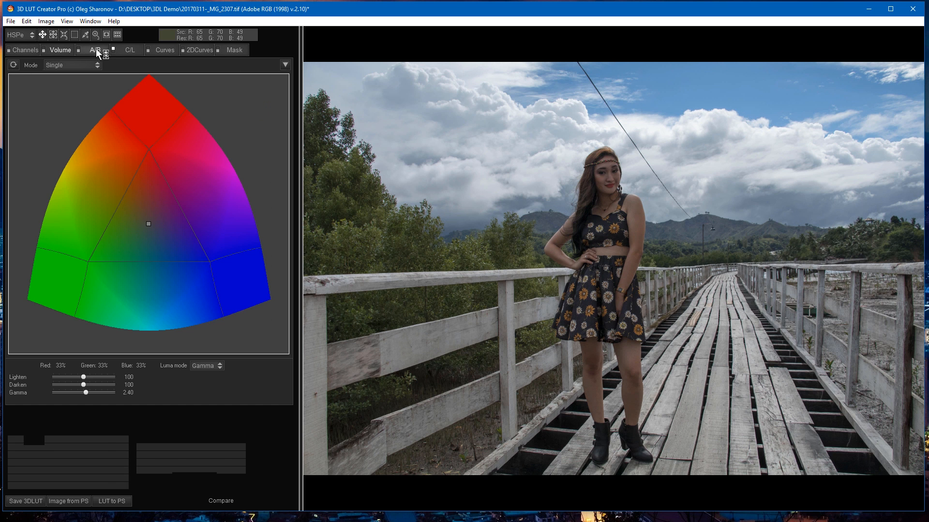
- Reduce the A/B polar colour grid to 8 divisions
{"action": "left_click", "coordinate": [96, 50]}
{"action": "left_click", "coordinate": [89, 63]}
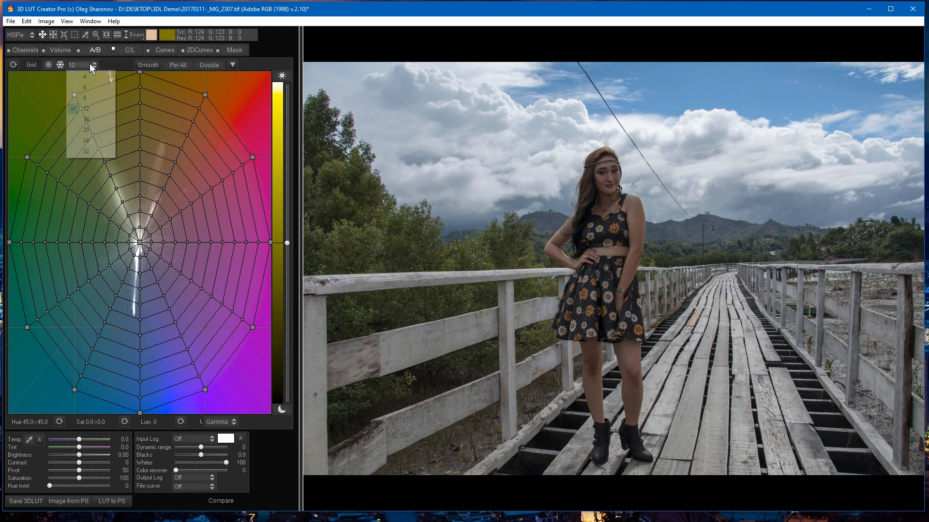
{"action": "left_click", "coordinate": [86, 95]}
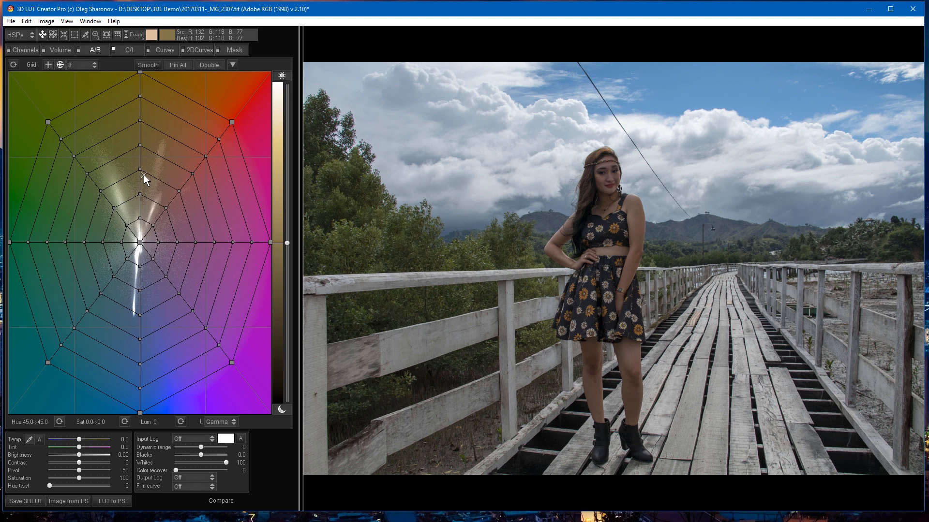
{"action": "left_click", "coordinate": [89, 66]}
{"action": "left_click", "coordinate": [77, 77]}
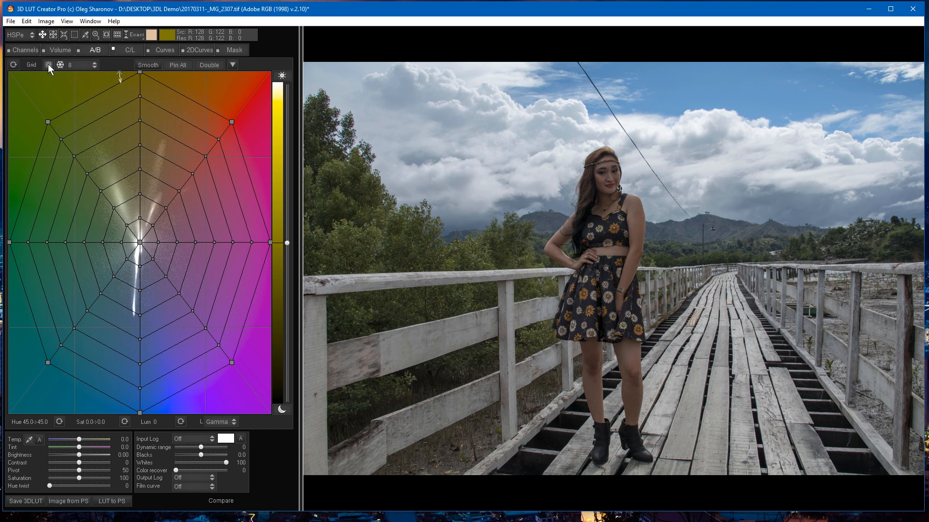
- Try the rectangular A/B grid, return to the polar layout and set it to 12 divisions
{"action": "left_click", "coordinate": [48, 64]}
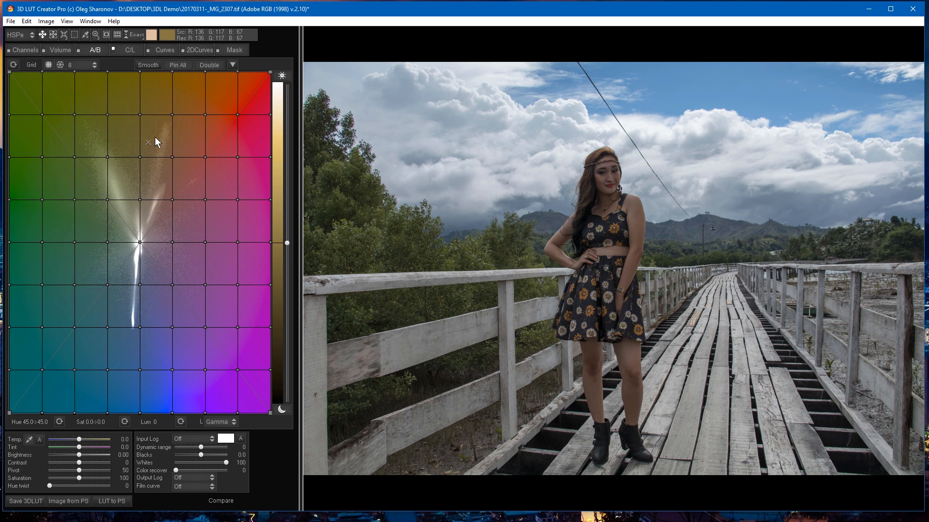
{"action": "left_click", "coordinate": [60, 64]}
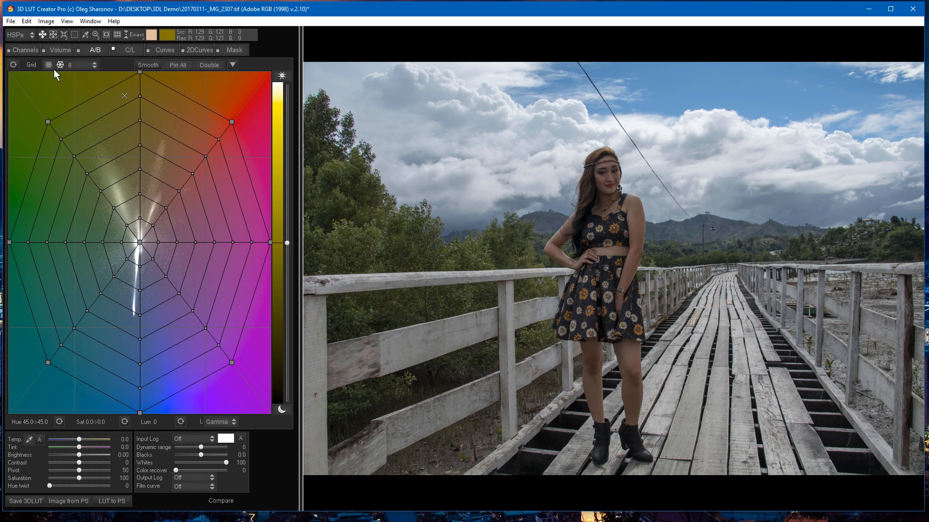
{"action": "left_click", "coordinate": [85, 67]}
{"action": "left_click", "coordinate": [87, 110]}
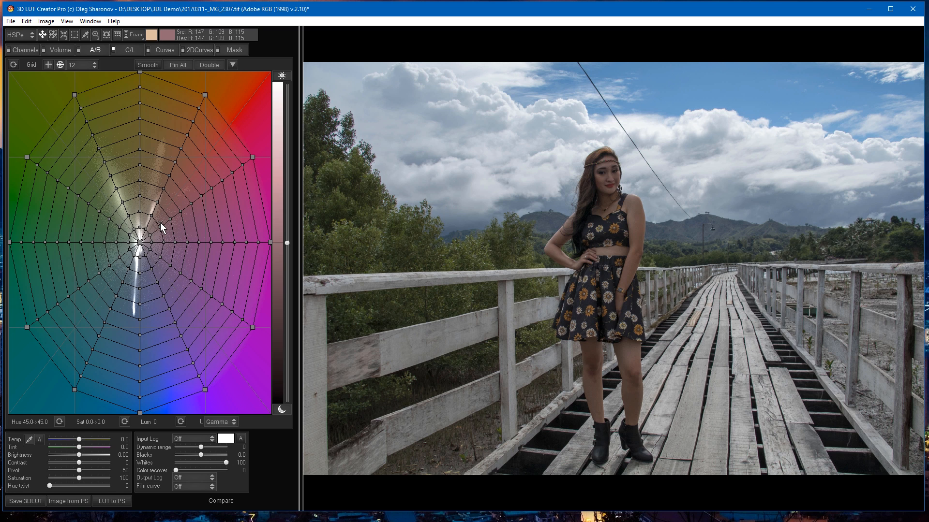
- Look over the C/L grids and the Luminance, Sat/Luma, Luma/Sat and Sat/Sat curves
{"action": "left_click", "coordinate": [123, 49]}
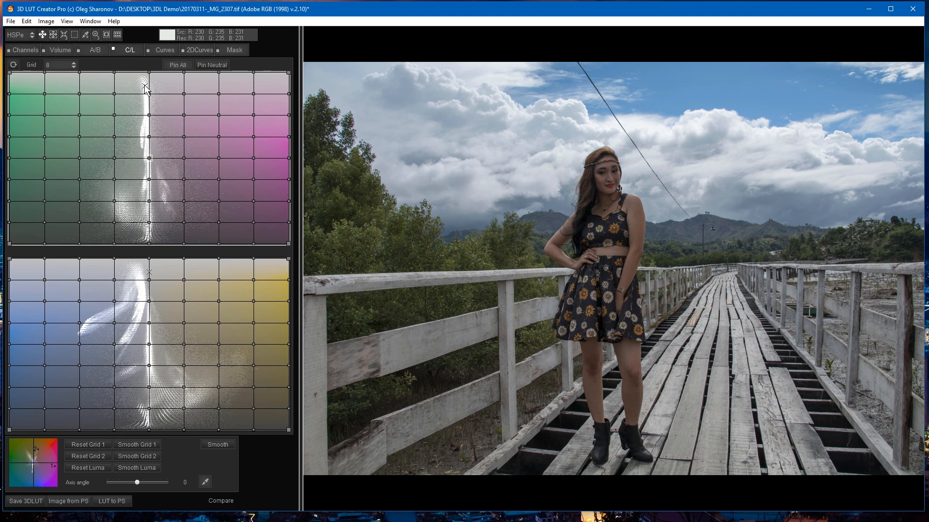
{"action": "left_click", "coordinate": [159, 50]}
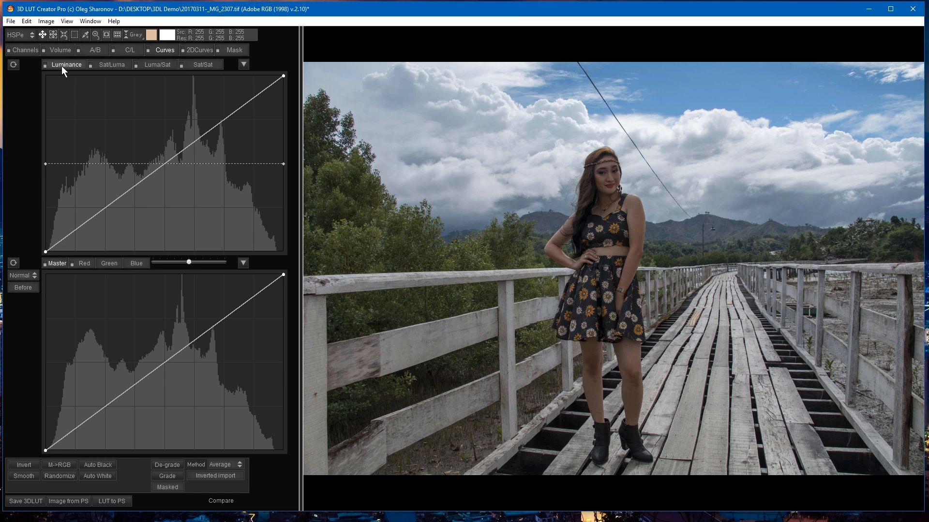
{"action": "left_click", "coordinate": [120, 66]}
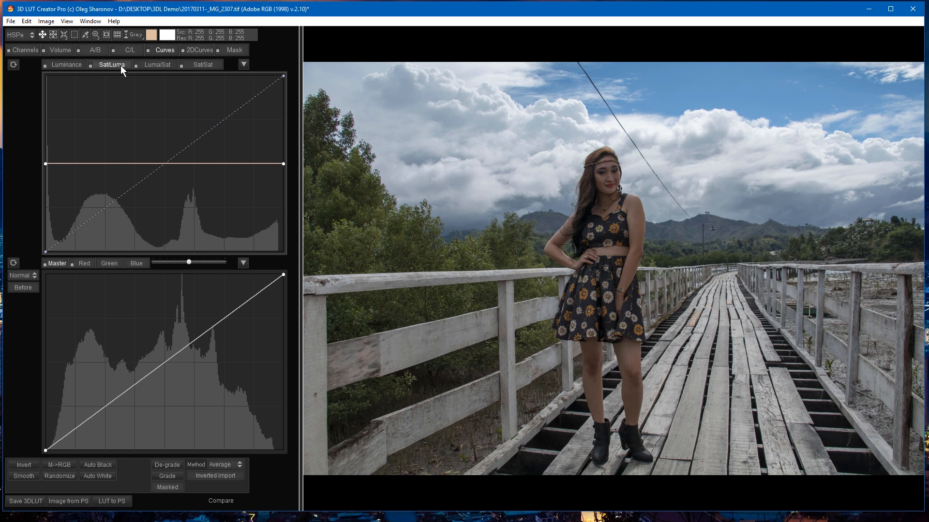
{"action": "left_click", "coordinate": [162, 70]}
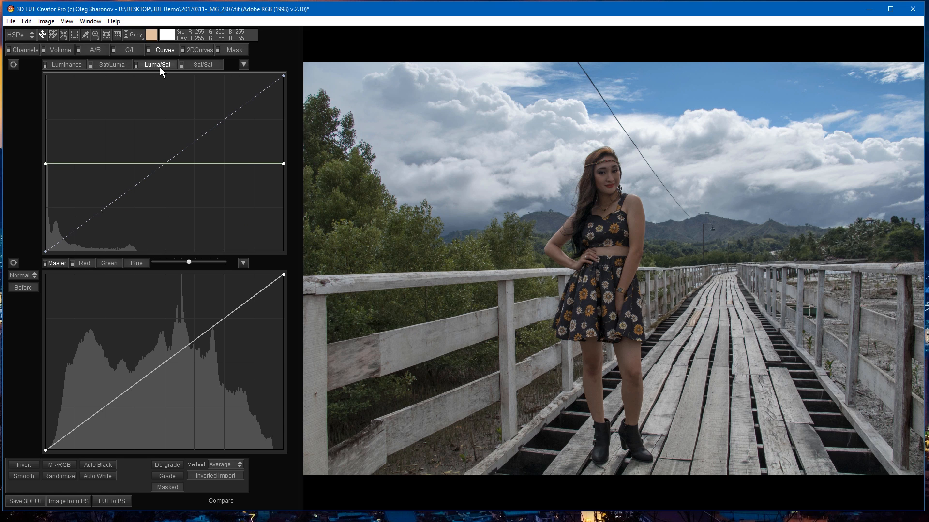
{"action": "left_click", "coordinate": [208, 68]}
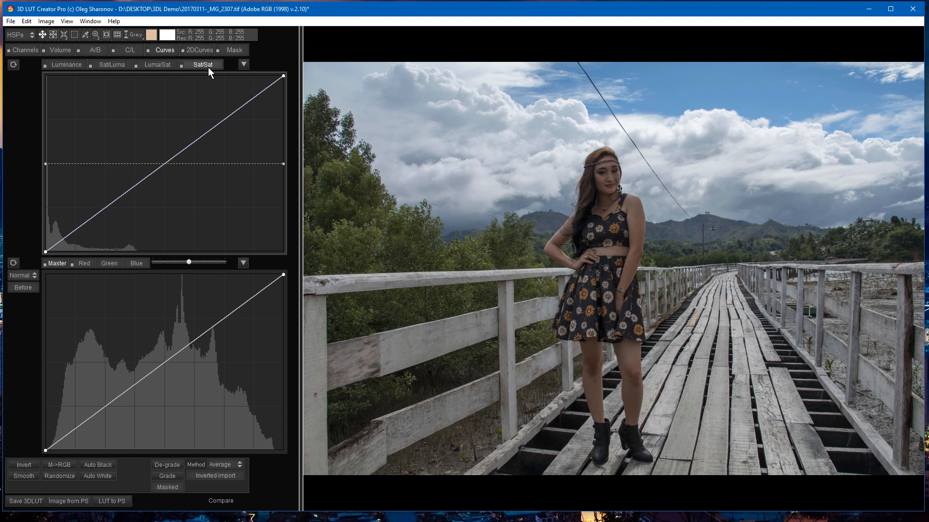
{"action": "left_click", "coordinate": [73, 64]}
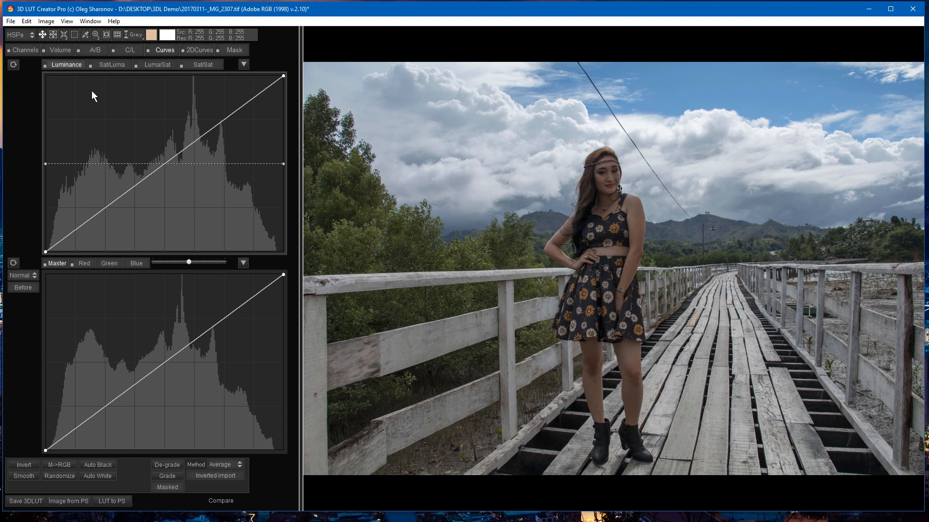
- Review the Master, Red, Green and Blue curves, along with the 2DCurves grids and the Mask settings
{"action": "left_click", "coordinate": [55, 264]}
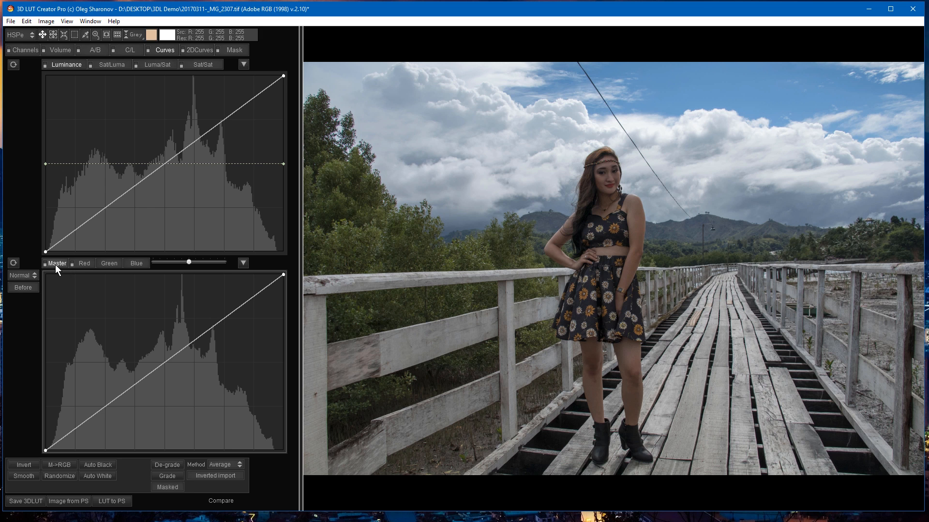
{"action": "left_click", "coordinate": [82, 265]}
{"action": "left_click", "coordinate": [112, 267]}
{"action": "left_click", "coordinate": [133, 266]}
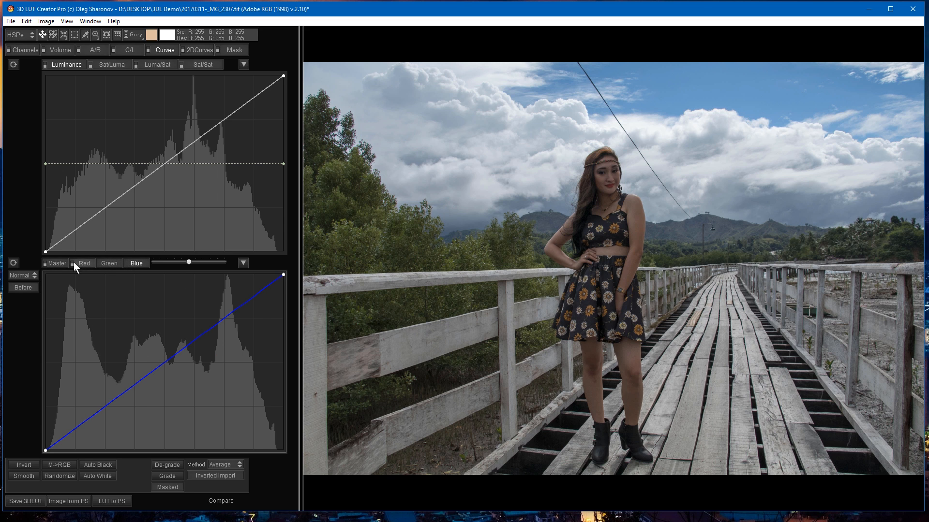
{"action": "left_click", "coordinate": [51, 262]}
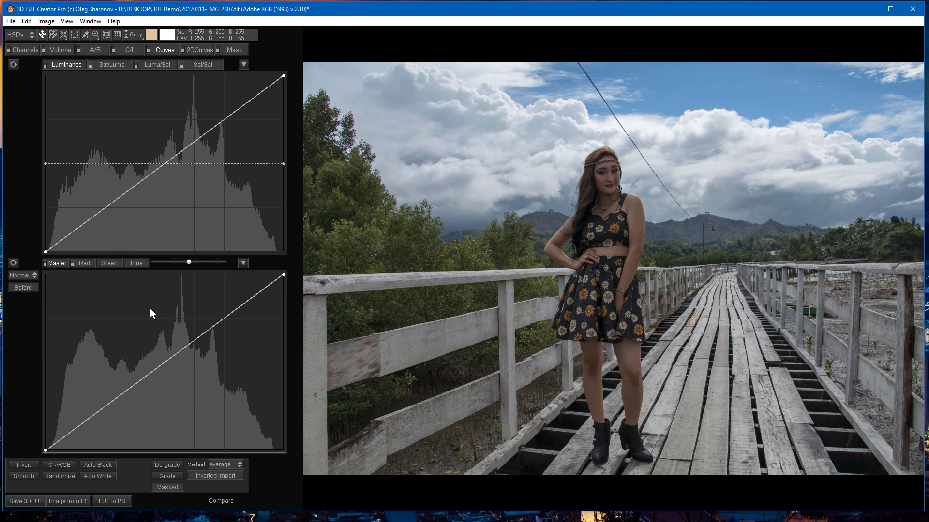
{"action": "left_click", "coordinate": [193, 50]}
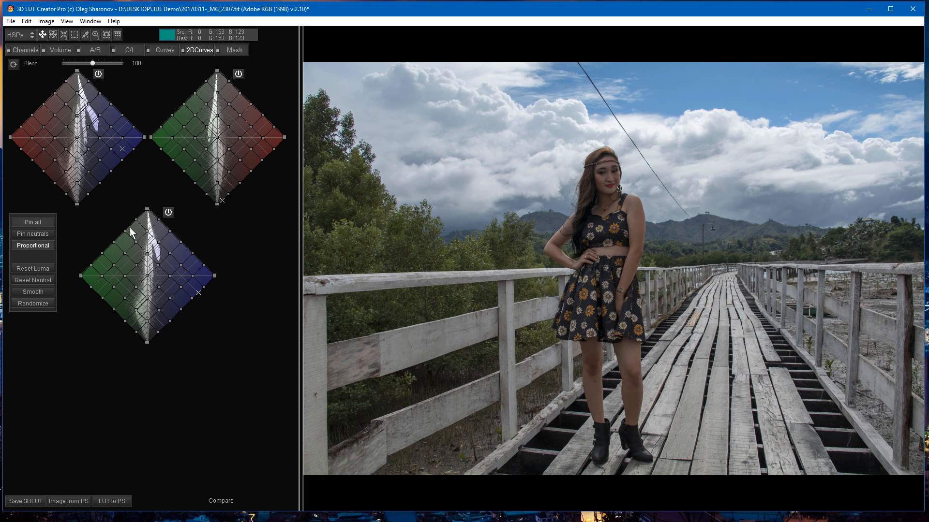
{"action": "left_click", "coordinate": [232, 51]}
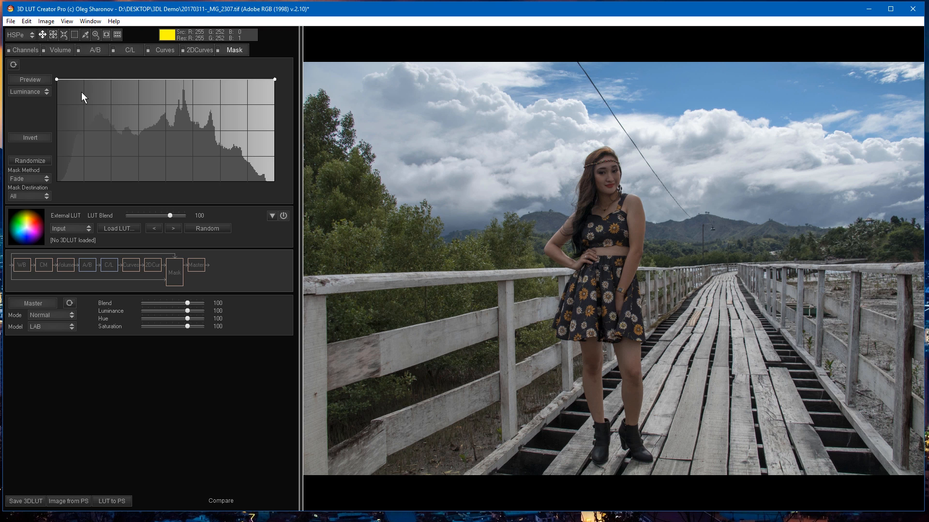
- Preview the A/B grid in Double mode and return it to the single grid
{"action": "left_click", "coordinate": [93, 50]}
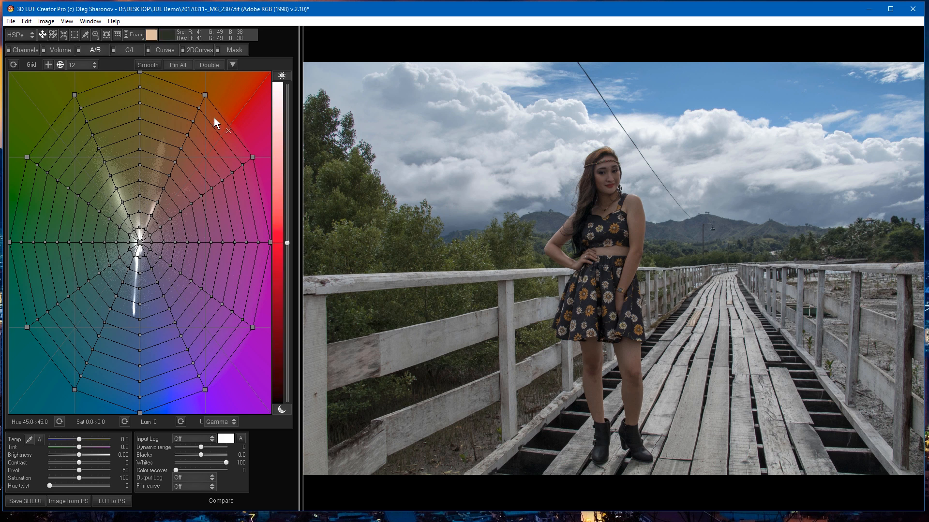
{"action": "left_click", "coordinate": [216, 64]}
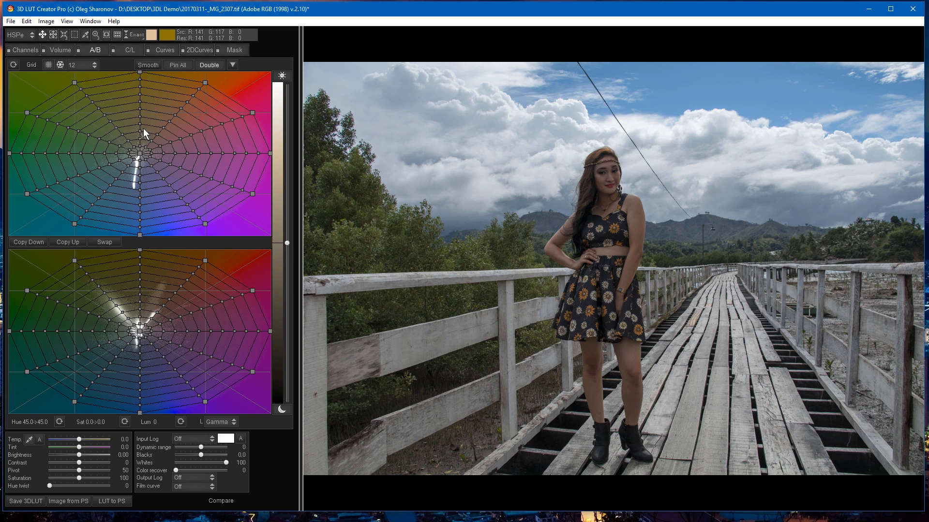
{"action": "left_click", "coordinate": [202, 65]}
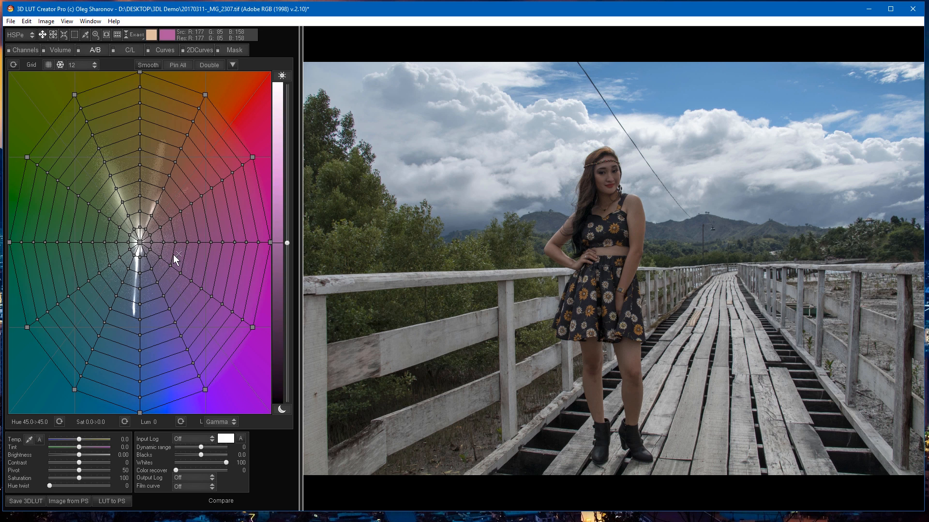
- Try tinting the neutrals teal, blue and purple by moving the A/B grid's centre with the skin-tone points pinned, and restore the original grid
{"action": "left_click_drag", "start_coordinate": [140, 241], "coordinate": [108, 265]}
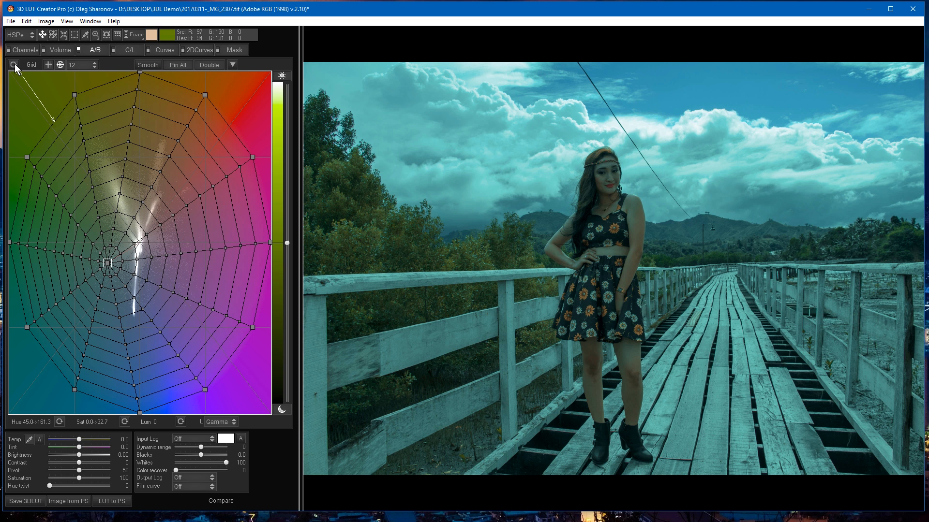
{"action": "key", "text": "ctrl+z"}
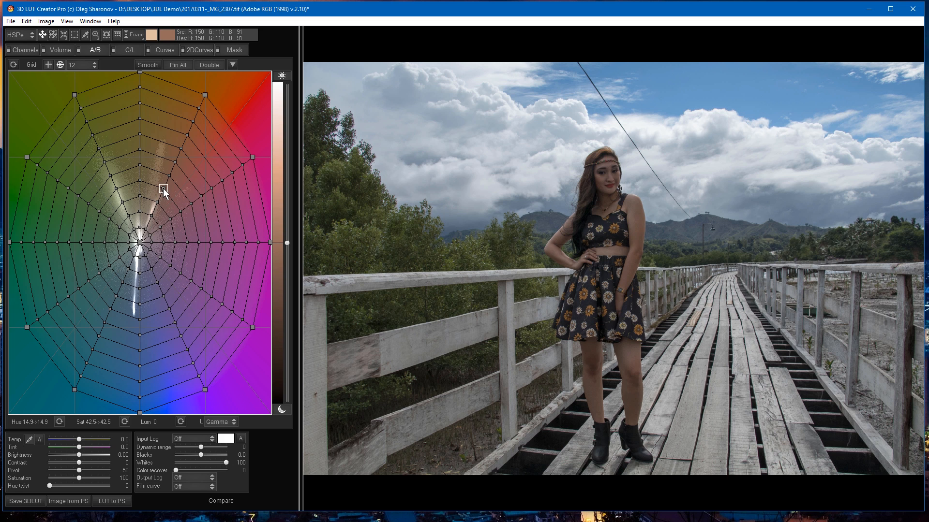
{"action": "left_click_drag", "start_coordinate": [158, 201], "coordinate": [152, 222]}
{"action": "left_click_drag", "start_coordinate": [141, 247], "coordinate": [134, 277]}
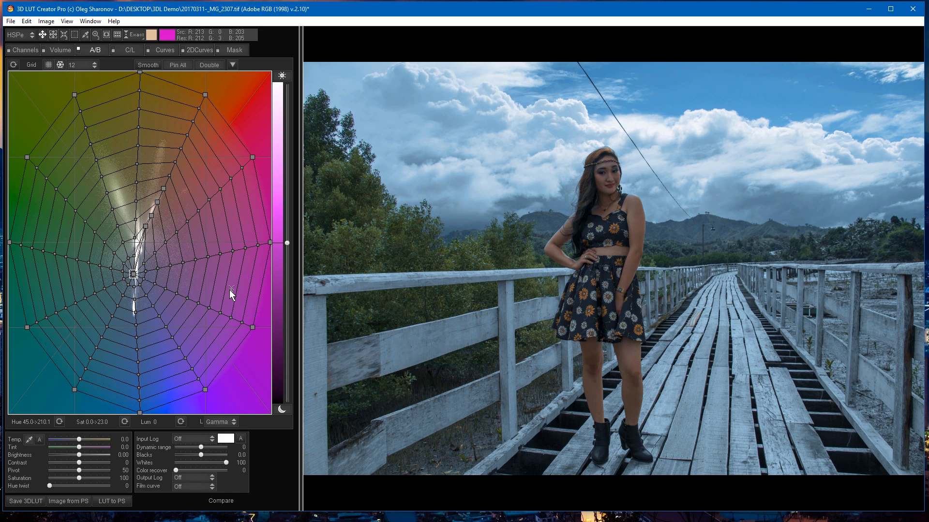
{"action": "left_click_drag", "start_coordinate": [132, 274], "coordinate": [134, 248]}
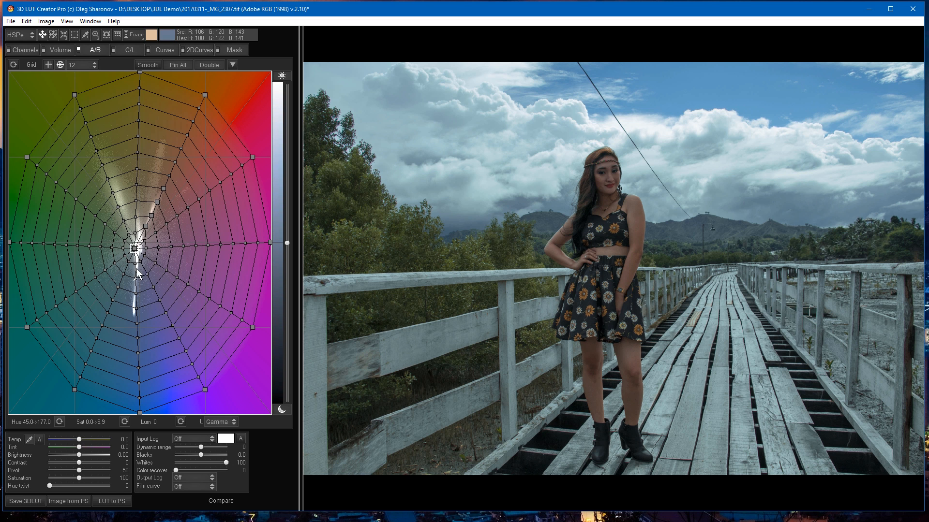
{"action": "left_click_drag", "start_coordinate": [134, 248], "coordinate": [142, 267]}
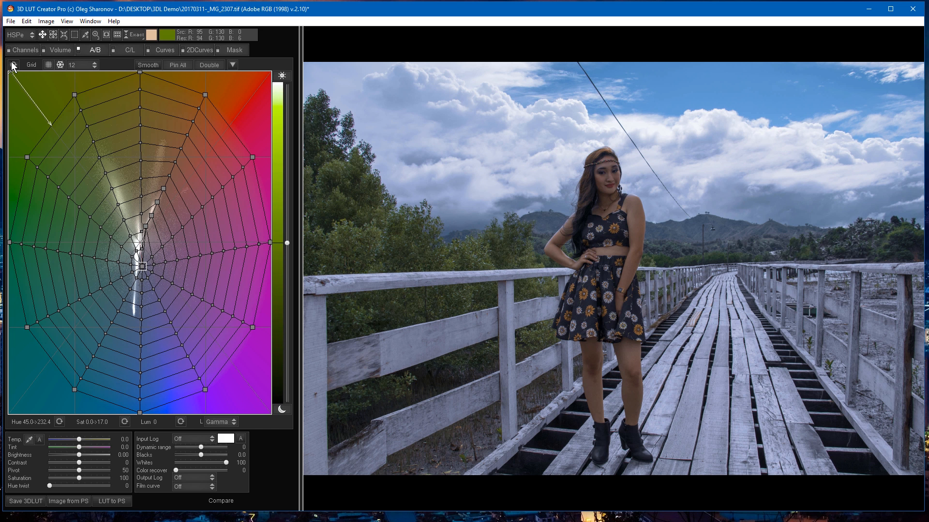
{"action": "double_click", "coordinate": [142, 266]}
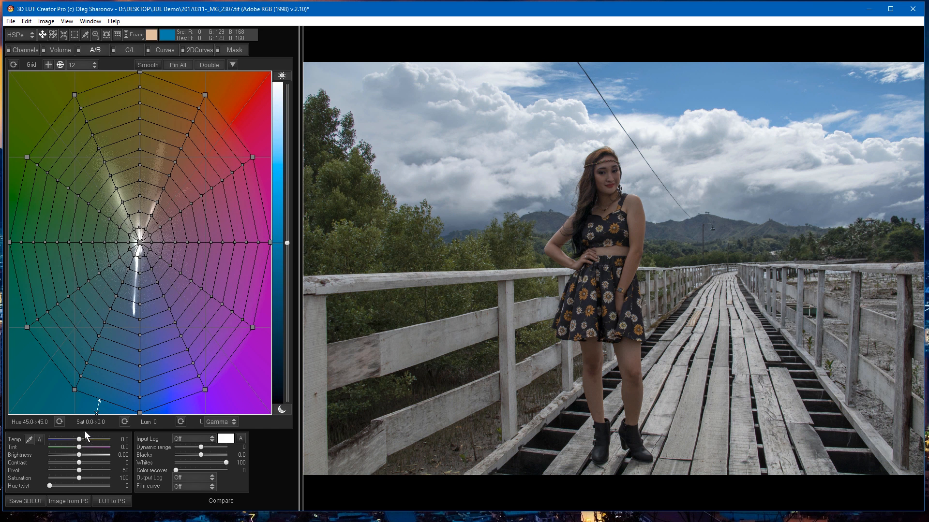
- Enable the double A/B grid, pin the lower grid's skin-tone points and shift its neutral centre toward blue, about hue 204, saturation 25
{"action": "left_click", "coordinate": [209, 65]}
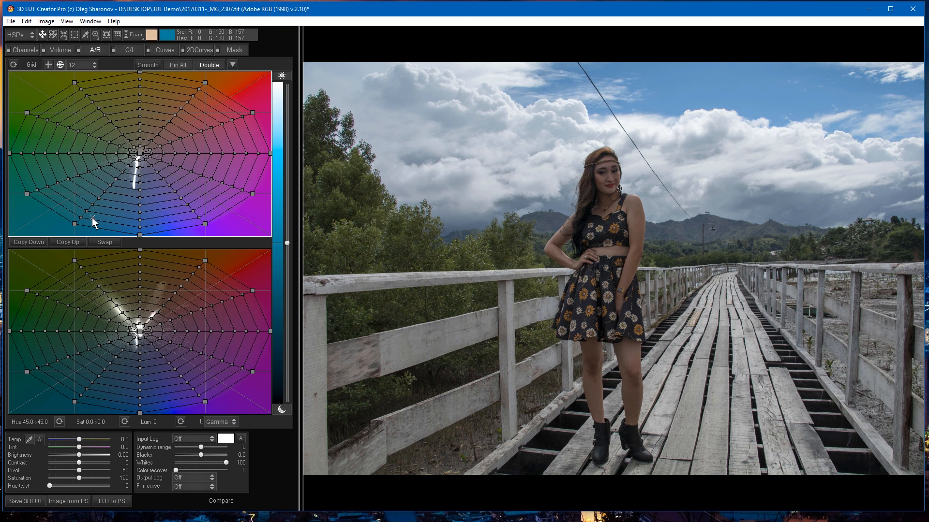
{"action": "left_click", "coordinate": [157, 311]}
{"action": "left_click", "coordinate": [152, 317]}
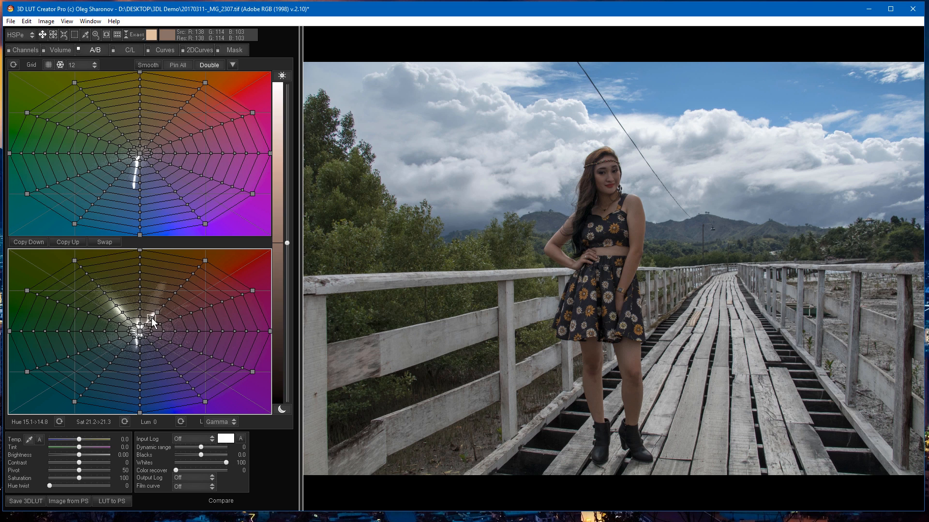
{"action": "left_click", "coordinate": [145, 323]}
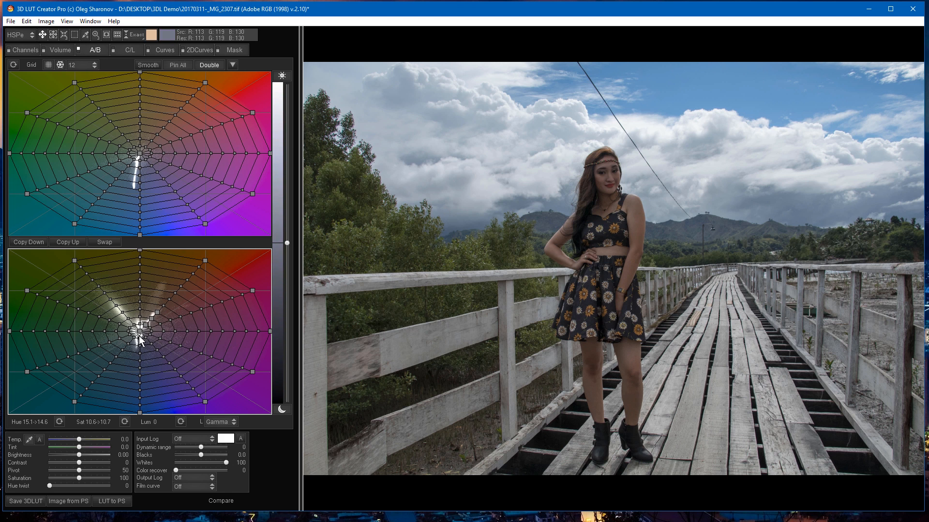
{"action": "mouse_move", "coordinate": [138, 332]}
{"action": "left_mouse_down"}
{"action": "mouse_move", "coordinate": [121, 355]}
{"action": "mouse_move", "coordinate": [130, 347]}
{"action": "left_mouse_up"}
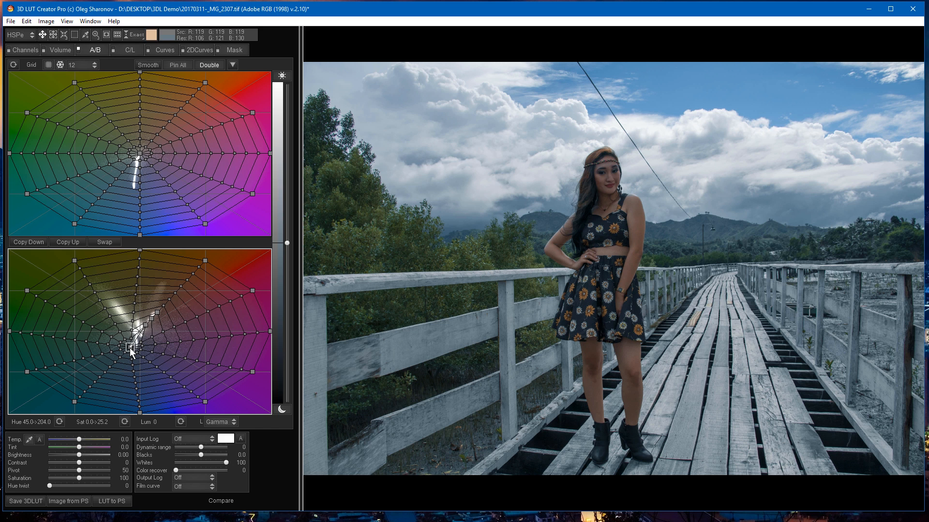
- Shift the upper grid's neutral centre toward orange, about hue 19.5, saturation 28.4, and nudge its outer blue-violet corner point slightly outward
{"action": "left_click", "coordinate": [139, 154]}
{"action": "left_click_drag", "start_coordinate": [138, 153], "coordinate": [153, 136]}
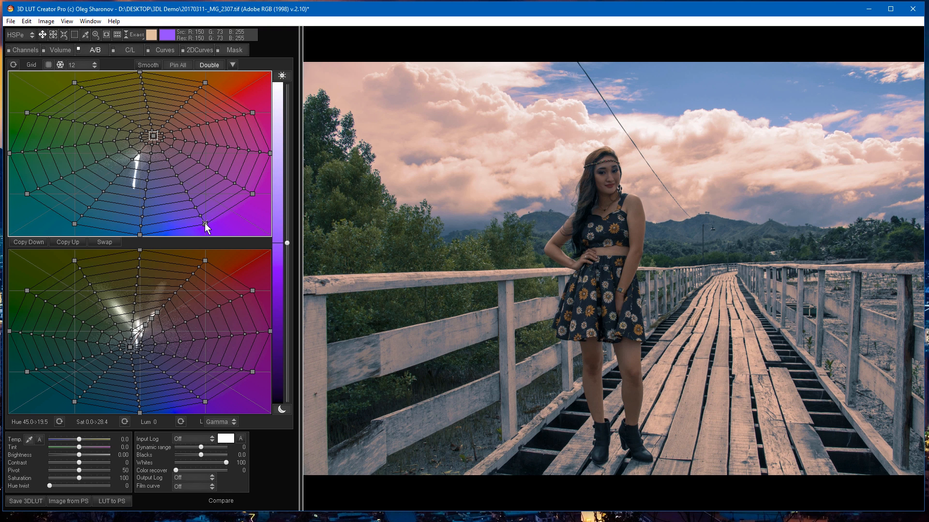
{"action": "mouse_move", "coordinate": [205, 222]}
{"action": "left_mouse_down"}
{"action": "mouse_move", "coordinate": [181, 170]}
{"action": "mouse_move", "coordinate": [229, 120]}
{"action": "mouse_move", "coordinate": [230, 91]}
{"action": "mouse_move", "coordinate": [263, 95]}
{"action": "mouse_move", "coordinate": [228, 146]}
{"action": "mouse_move", "coordinate": [206, 199]}
{"action": "mouse_move", "coordinate": [207, 226]}
{"action": "left_mouse_up"}
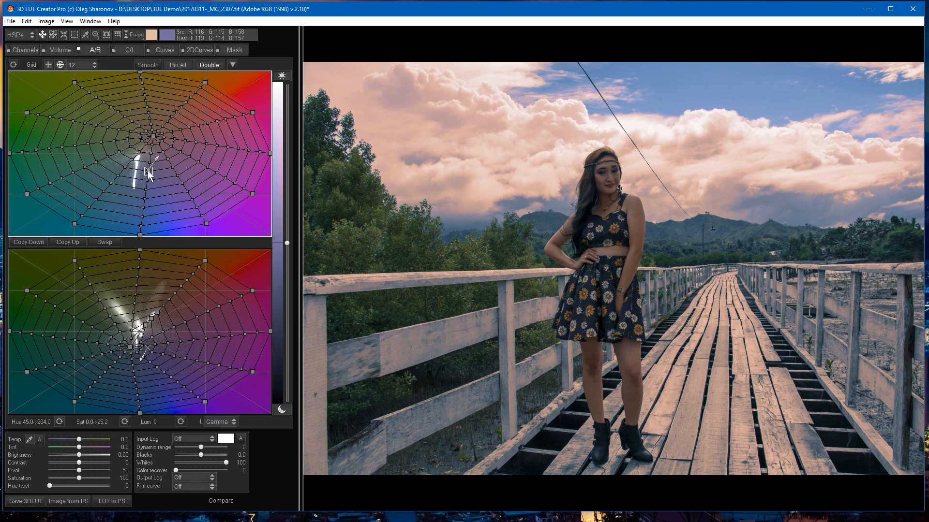
- Try turning the sky red by moving the upper grid's blue point to about hue 0.3, saturation 136.3, and undo it
{"action": "left_click_drag", "start_coordinate": [149, 173], "coordinate": [247, 86]}
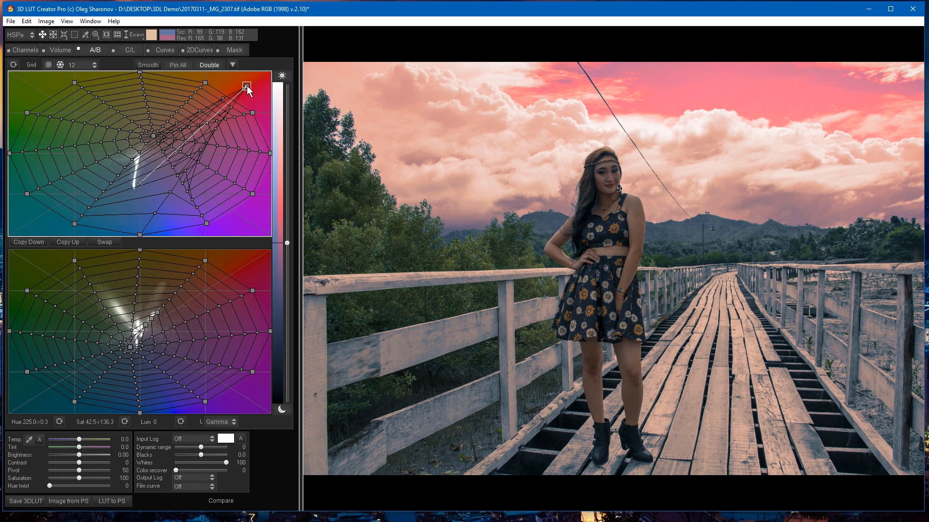
{"action": "left_click_drag", "start_coordinate": [247, 87], "coordinate": [196, 122]}
{"action": "key", "text": "ctrl+z"}
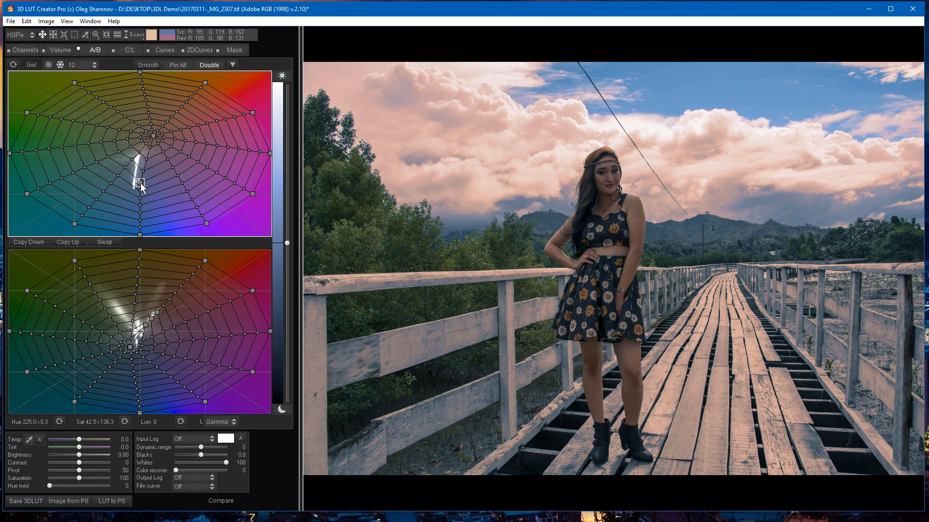
{"action": "key", "text": "ctrl+z"}
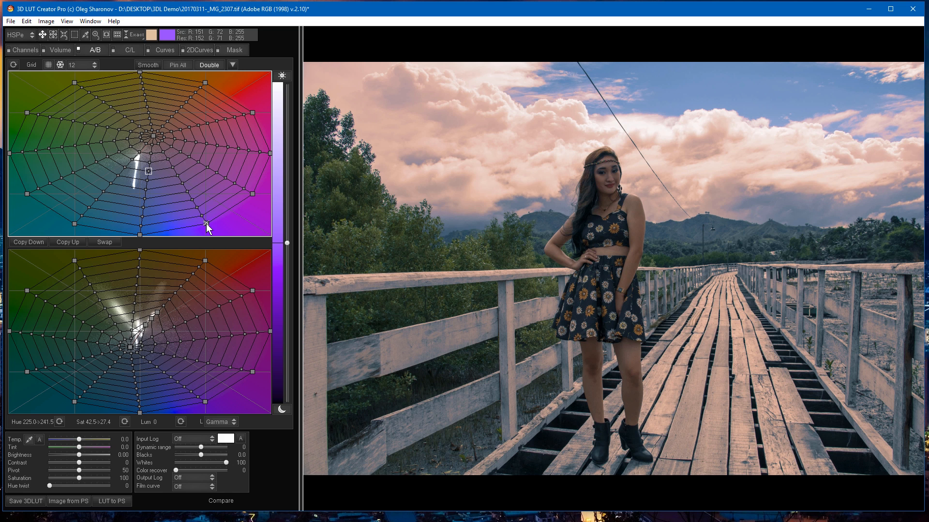
- Desaturate the upper grid's violet, magenta, green and teal colours by pulling their outer points toward the centre
{"action": "left_click_drag", "start_coordinate": [205, 224], "coordinate": [213, 164]}
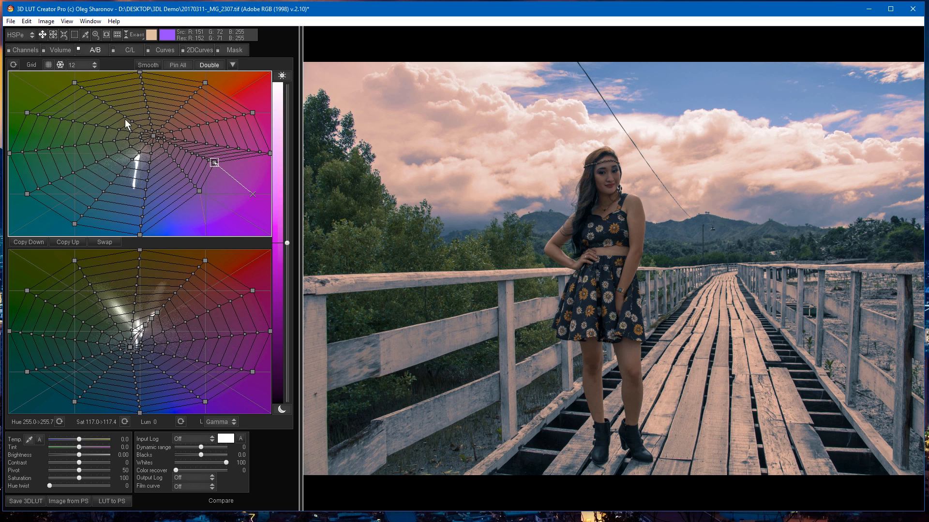
{"action": "left_click_drag", "start_coordinate": [269, 153], "coordinate": [220, 136]}
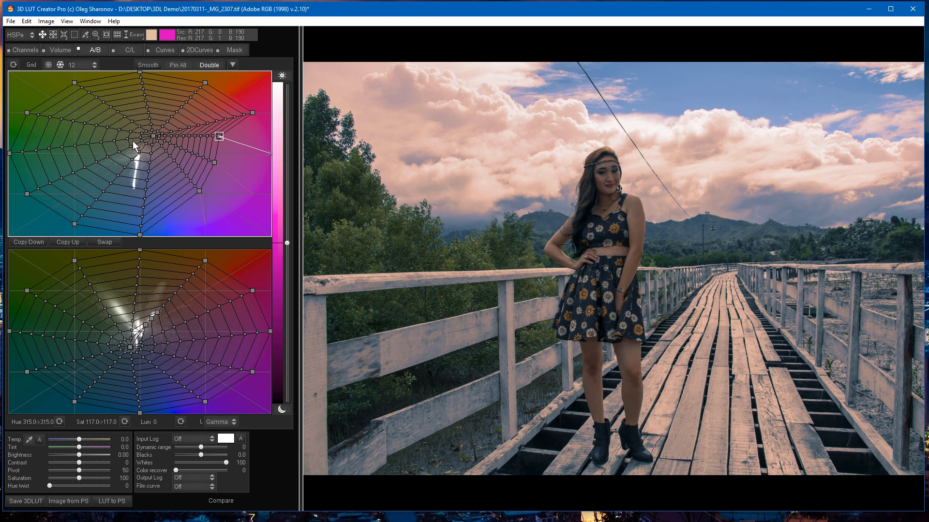
{"action": "left_click_drag", "start_coordinate": [28, 112], "coordinate": [68, 126]}
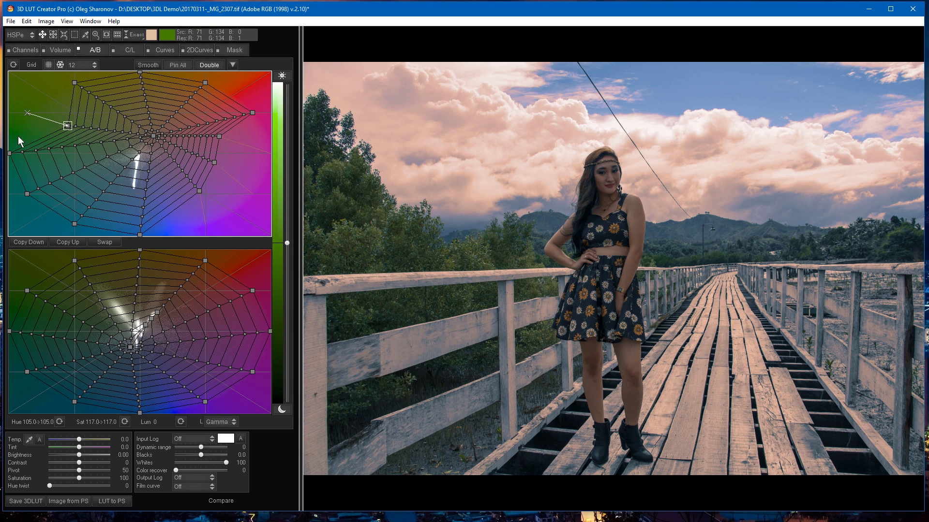
{"action": "left_click_drag", "start_coordinate": [10, 154], "coordinate": [63, 146]}
{"action": "left_click_drag", "start_coordinate": [27, 194], "coordinate": [84, 166]}
- Push the upper grid's outer orange point outward to about hue 11.3, saturation 140.7, and pull its blue, cyan-blue and pink-red outer points inward
{"action": "left_click_drag", "start_coordinate": [207, 82], "coordinate": [227, 68]}
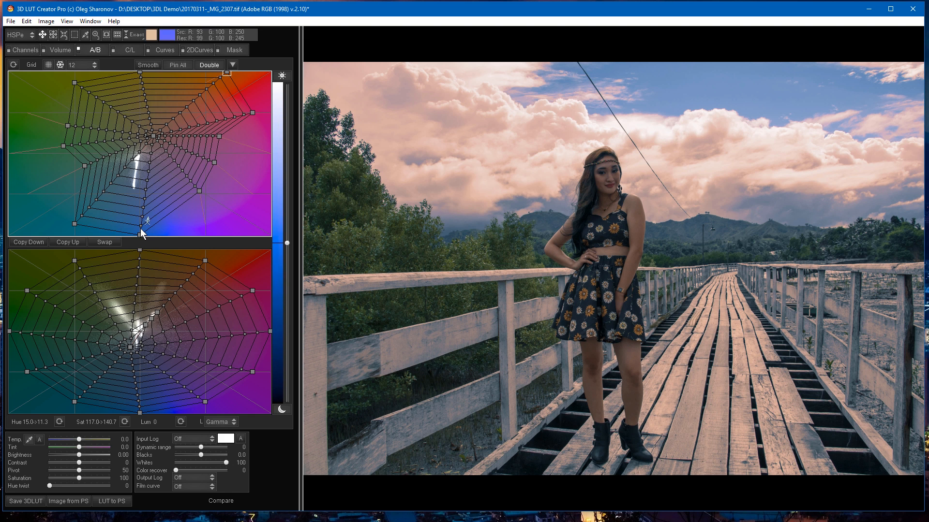
{"action": "left_click_drag", "start_coordinate": [140, 234], "coordinate": [143, 205]}
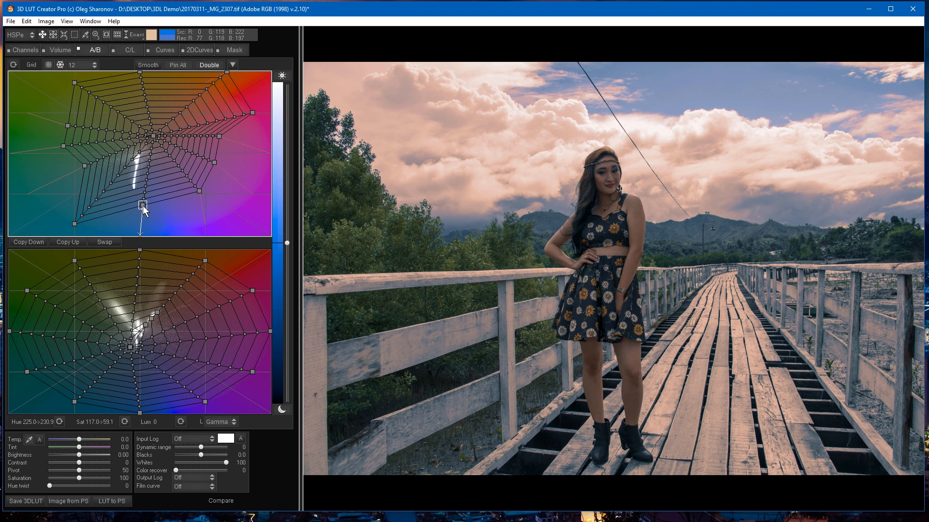
{"action": "left_click_drag", "start_coordinate": [72, 221], "coordinate": [111, 183]}
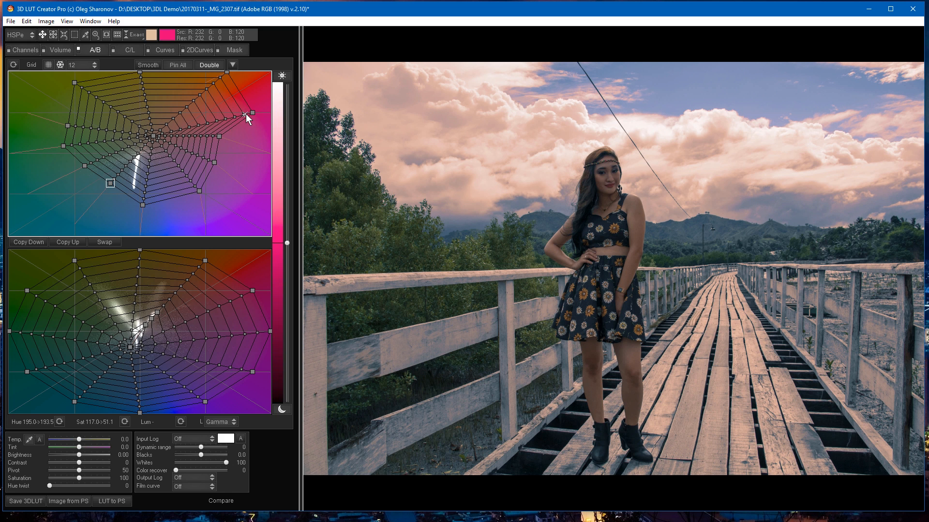
{"action": "left_click_drag", "start_coordinate": [252, 112], "coordinate": [228, 102]}
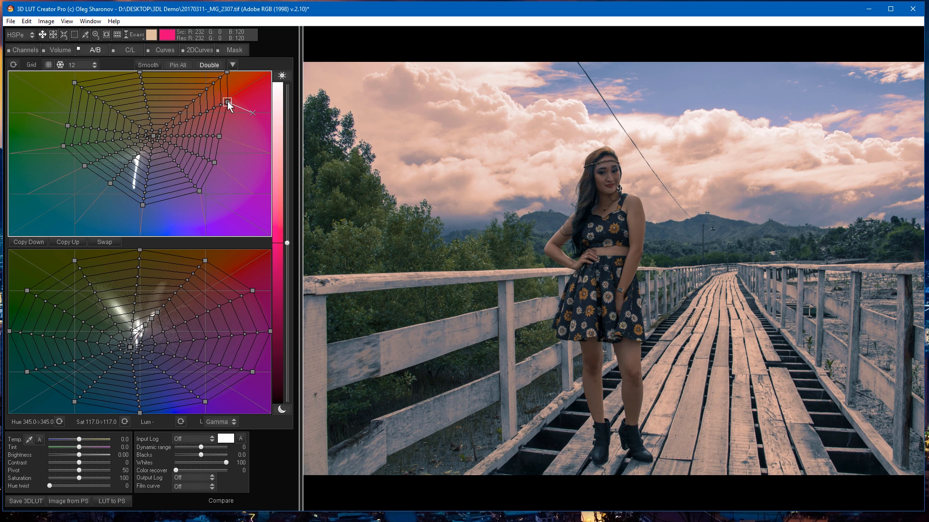
{"action": "left_click_drag", "start_coordinate": [141, 202], "coordinate": [144, 196]}
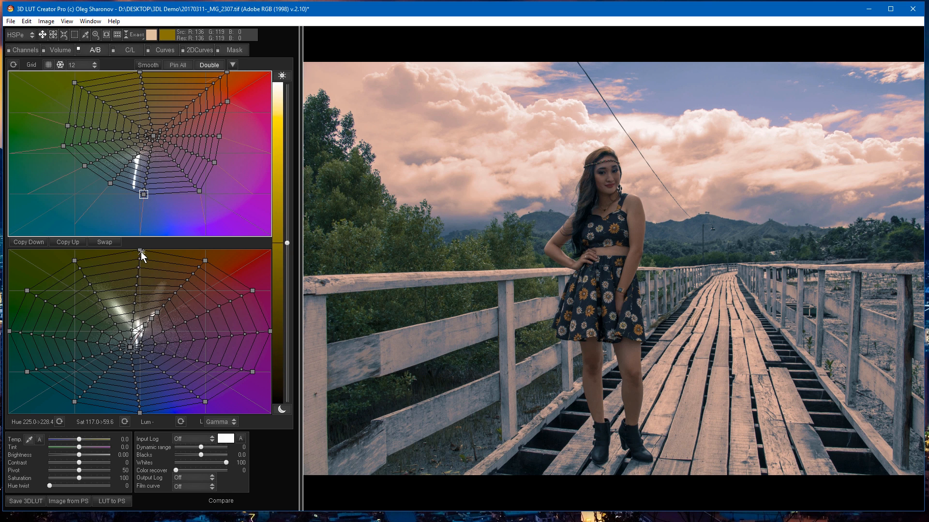
- Pull the lower grid's outer yellow, yellow-green, green and teal points toward its centre to reduce their saturation
{"action": "left_click_drag", "start_coordinate": [139, 249], "coordinate": [133, 289]}
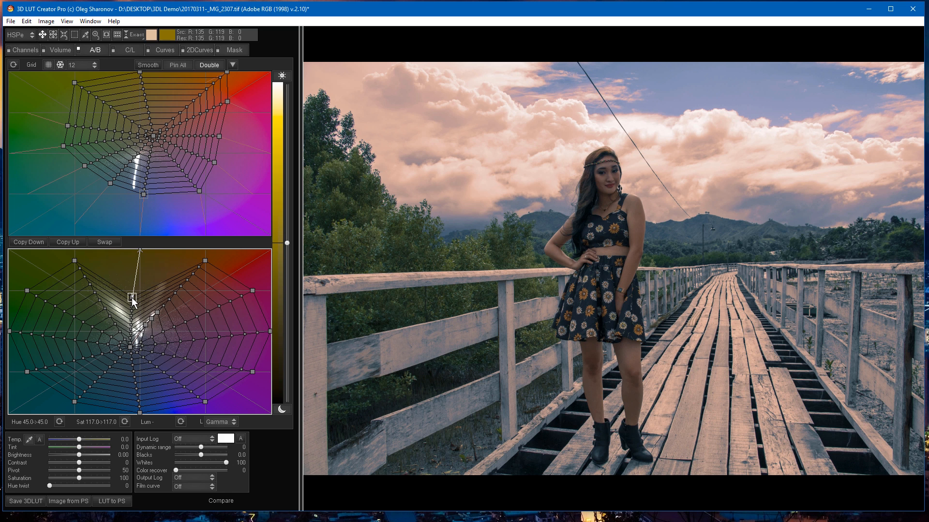
{"action": "left_click_drag", "start_coordinate": [74, 260], "coordinate": [83, 296]}
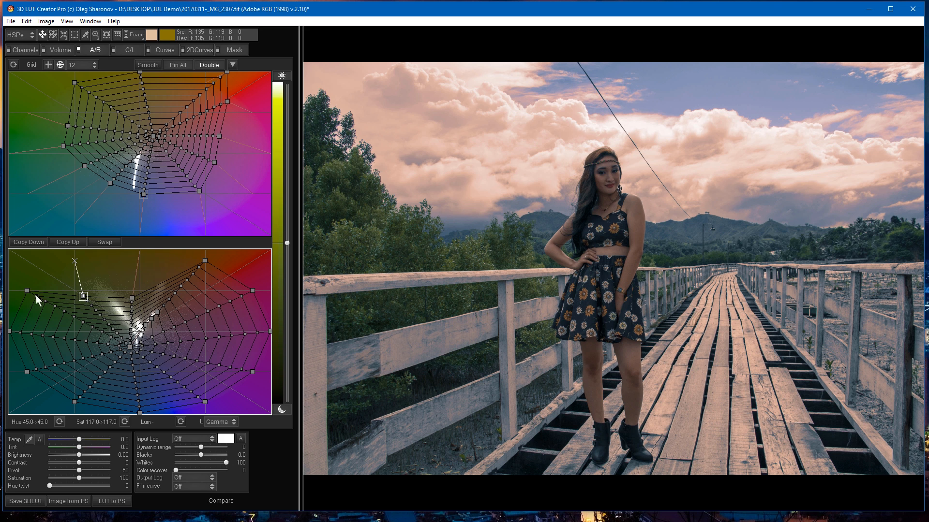
{"action": "left_click_drag", "start_coordinate": [48, 320], "coordinate": [62, 346]}
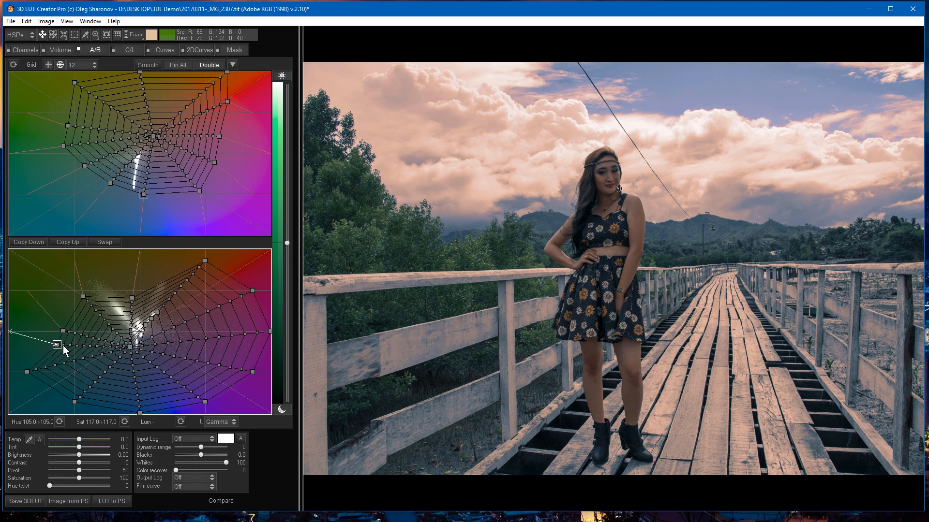
{"action": "left_click_drag", "start_coordinate": [28, 374], "coordinate": [68, 373]}
- Pull the lower grid's outer orange, red, magenta and violet points inward and shift its blue point to about hue 212.9, saturation 119.6
{"action": "left_click_drag", "start_coordinate": [207, 261], "coordinate": [172, 309]}
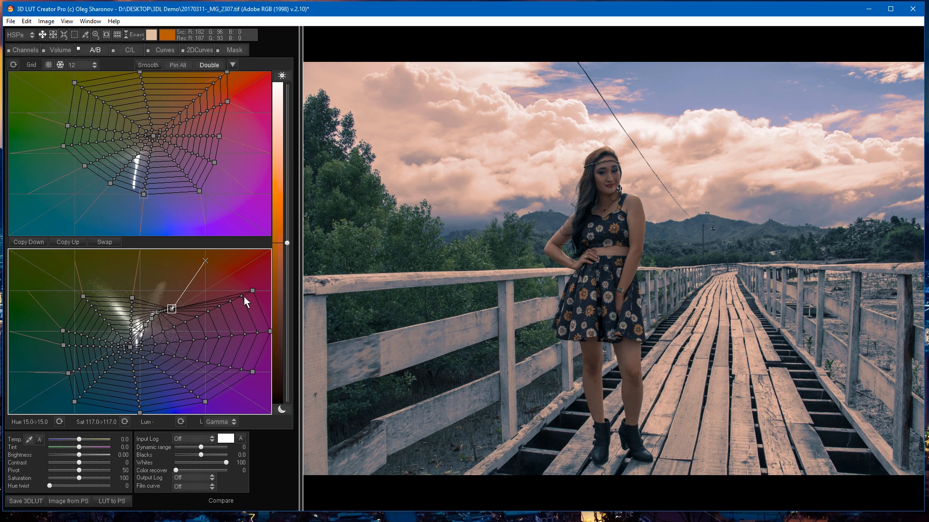
{"action": "left_click_drag", "start_coordinate": [251, 290], "coordinate": [185, 317]}
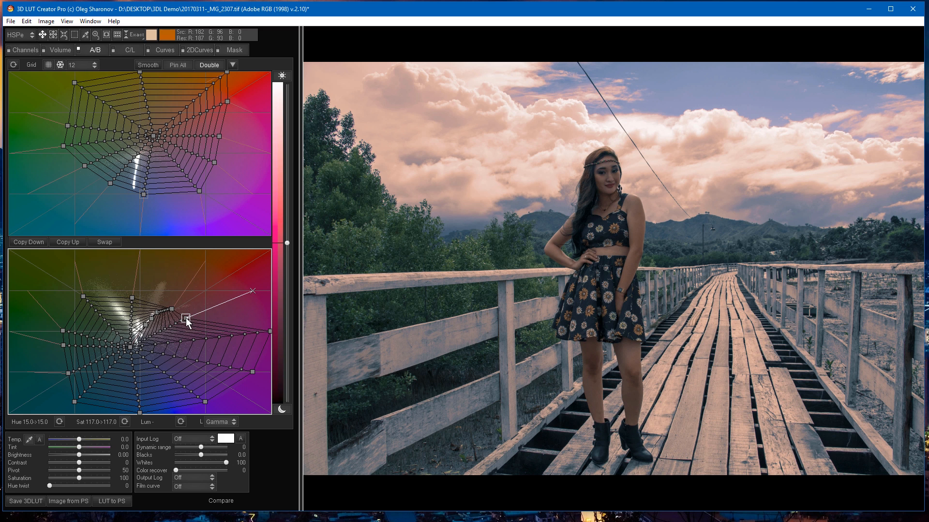
{"action": "left_click_drag", "start_coordinate": [269, 331], "coordinate": [211, 340]}
{"action": "left_click_drag", "start_coordinate": [253, 372], "coordinate": [202, 365]}
{"action": "left_click_drag", "start_coordinate": [205, 403], "coordinate": [112, 412]}
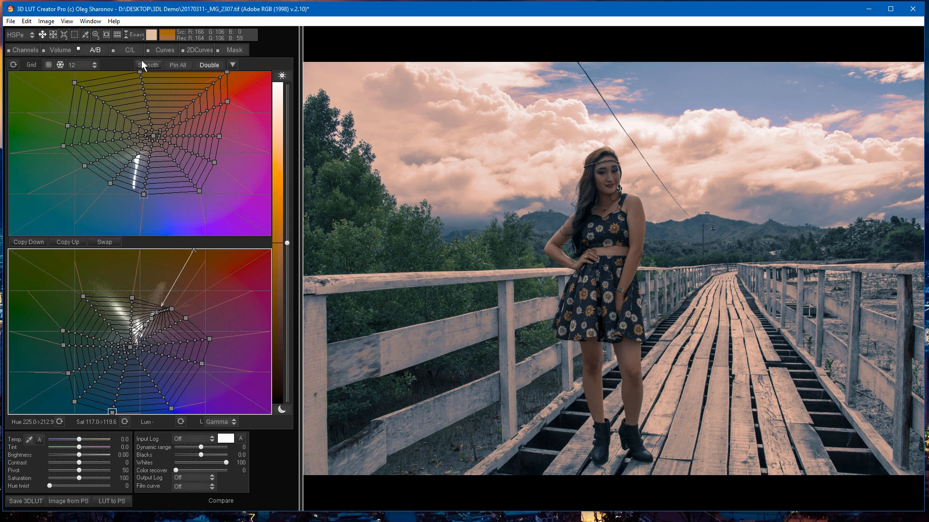
- Toggle the A/B grid adjustments off and on to compare the portrait before and after the grade
{"action": "left_click", "coordinate": [77, 49]}
{"action": "left_click", "coordinate": [77, 49]}
{"action": "left_click", "coordinate": [78, 50]}
{"action": "left_click", "coordinate": [78, 49]}
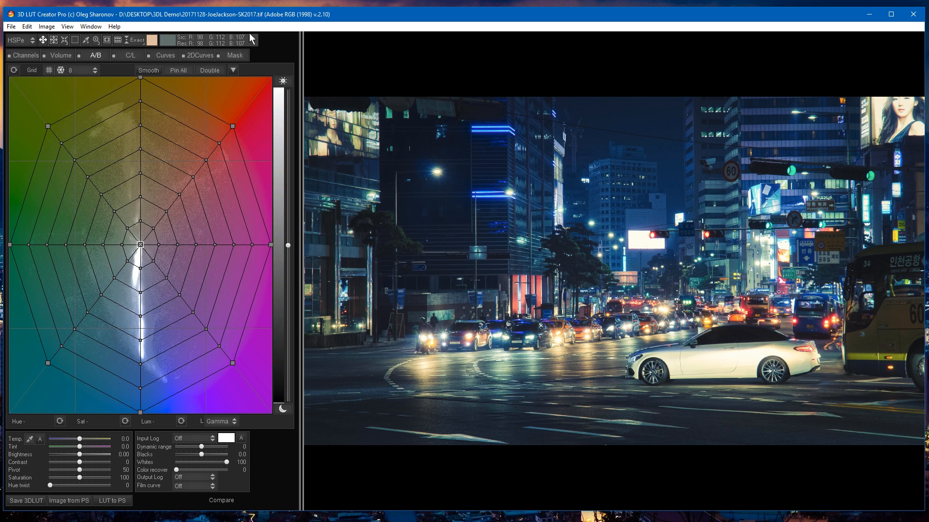
- Show the curves for the night traffic photo and load untitled-20150520_MG_9192.tif from the 3DL Demo folder as the working image
{"action": "left_click", "coordinate": [165, 55]}
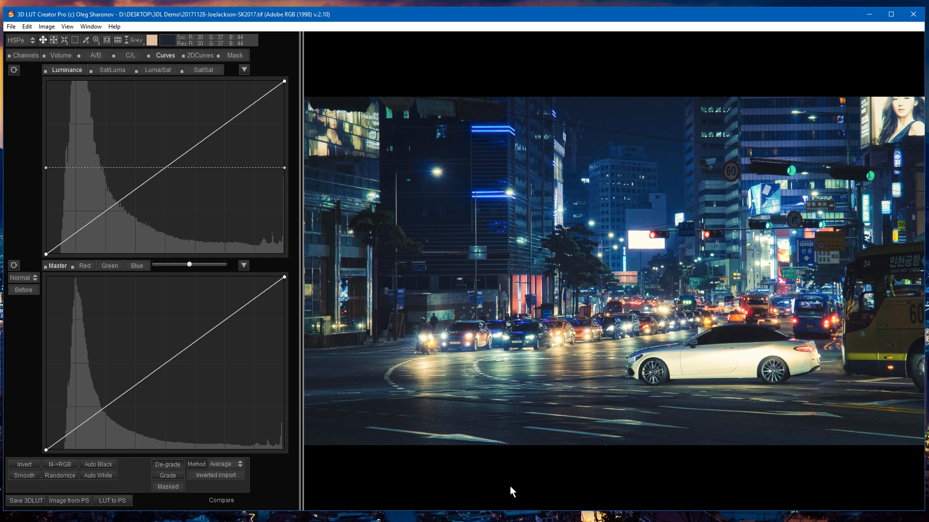
{"action": "key", "text": "ctrl+z"}
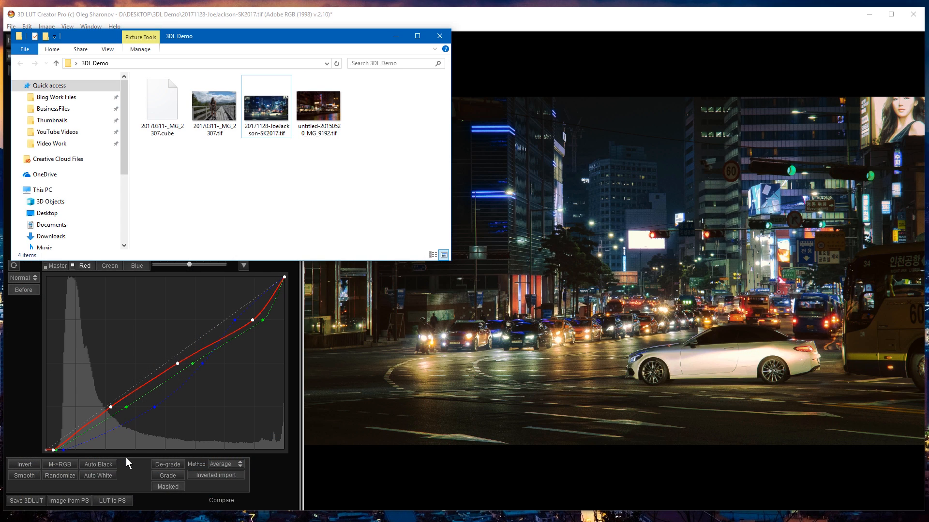
{"action": "left_click_drag", "start_coordinate": [314, 106], "coordinate": [578, 246]}
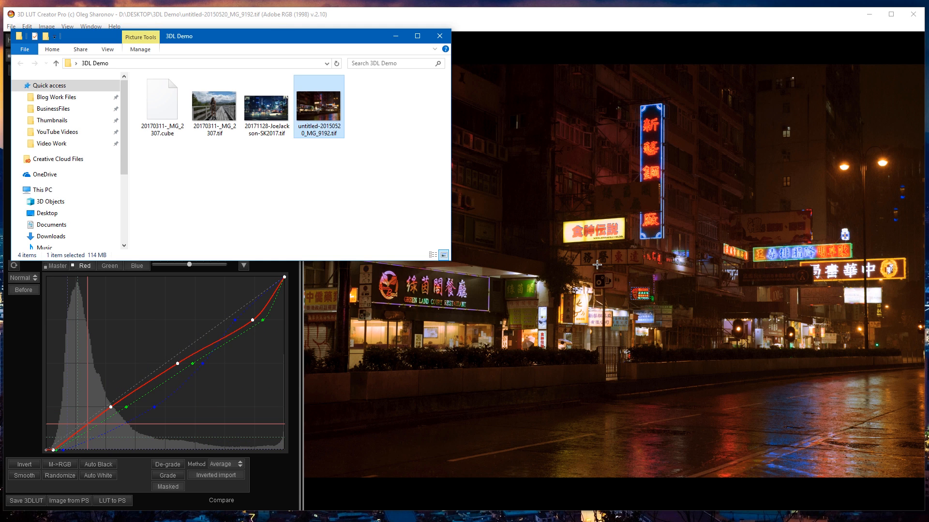
{"action": "left_click", "coordinate": [346, 18]}
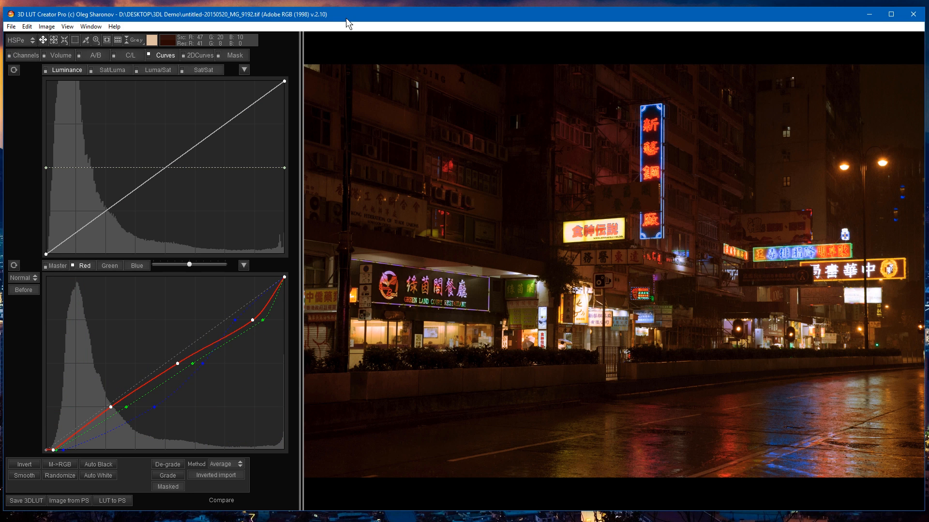
- Load the night traffic photo from the 3DL Demo folder as the reference image and open the options for showing result, before or reference
{"action": "left_click", "coordinate": [11, 27]}
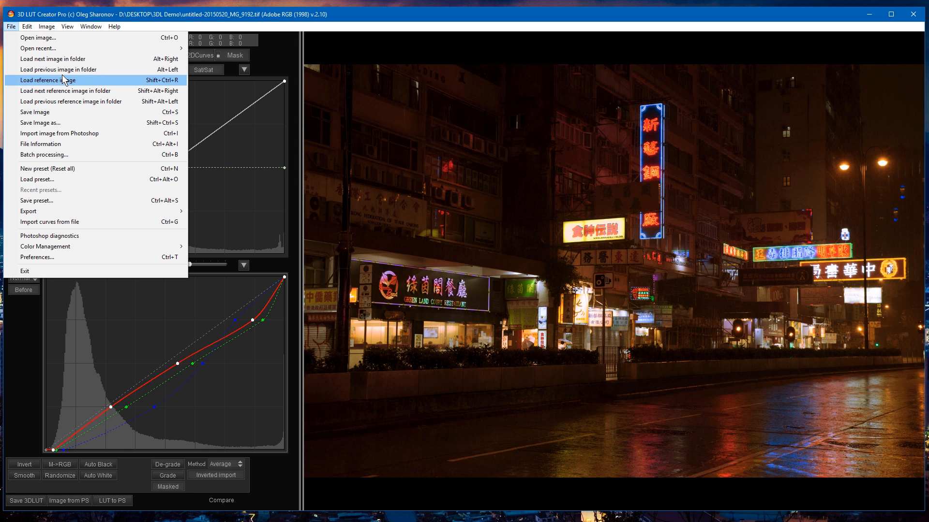
{"action": "left_click", "coordinate": [63, 80]}
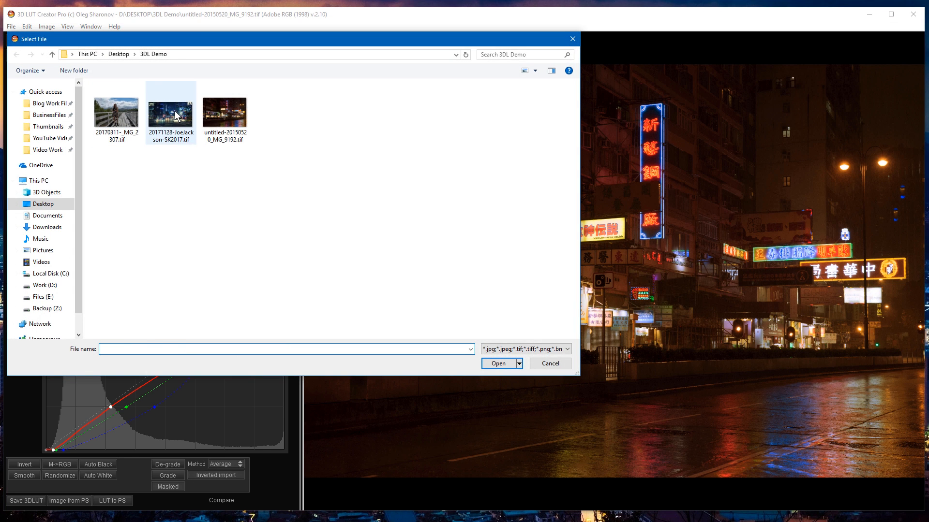
{"action": "left_click", "coordinate": [180, 132]}
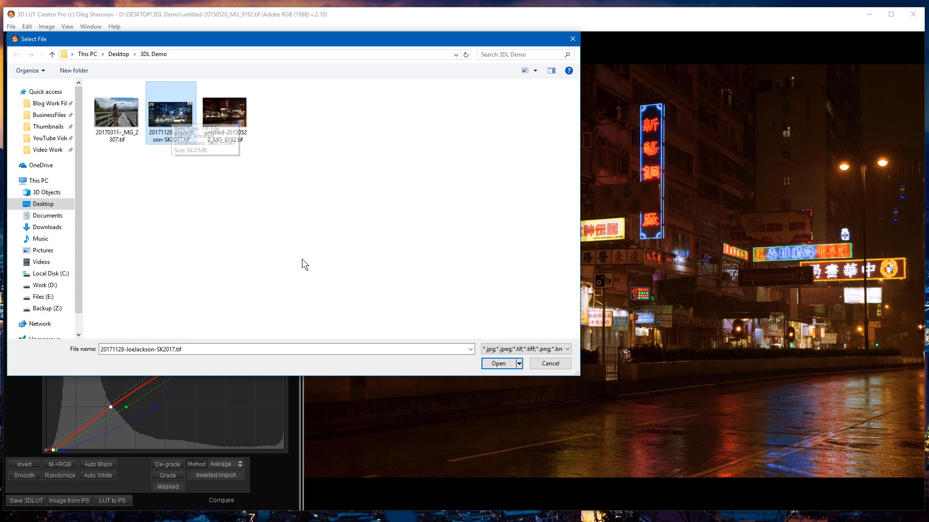
{"action": "left_click", "coordinate": [492, 361]}
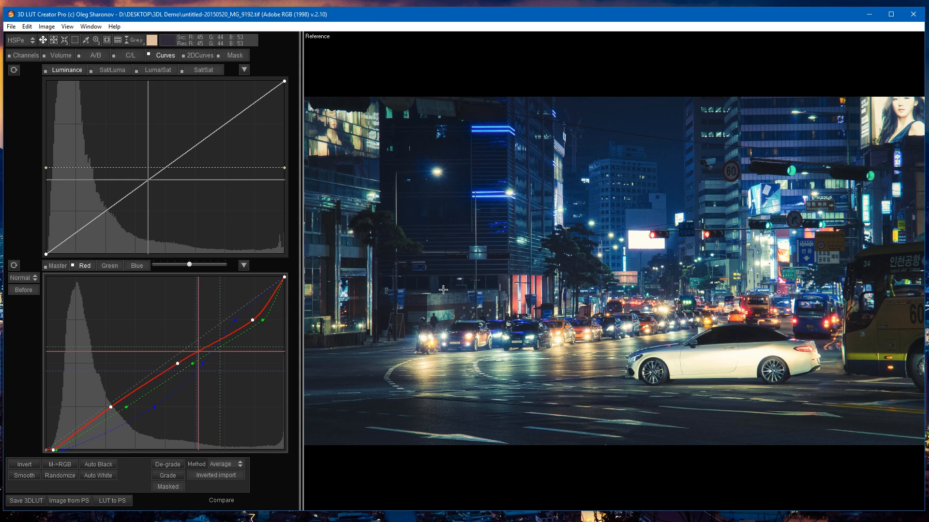
{"action": "left_click", "coordinate": [66, 27]}
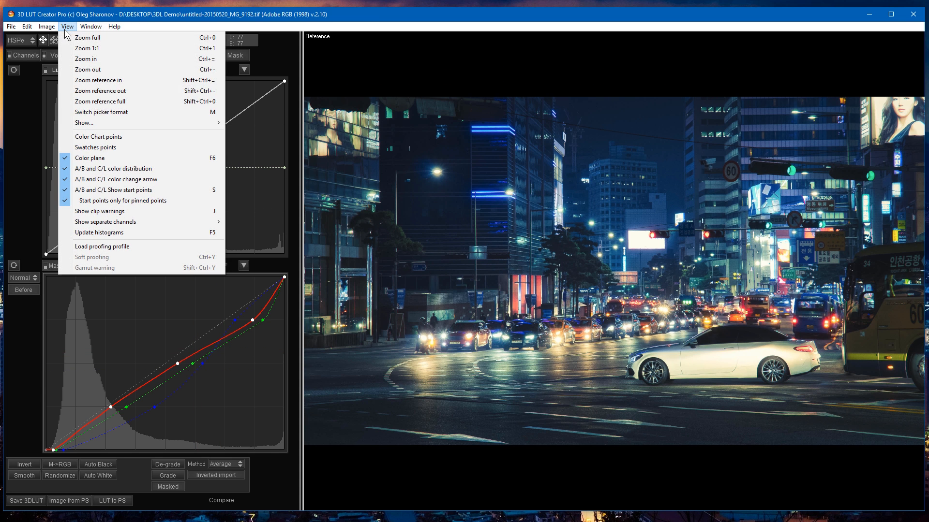
{"action": "mouse_move", "coordinate": [150, 123]}
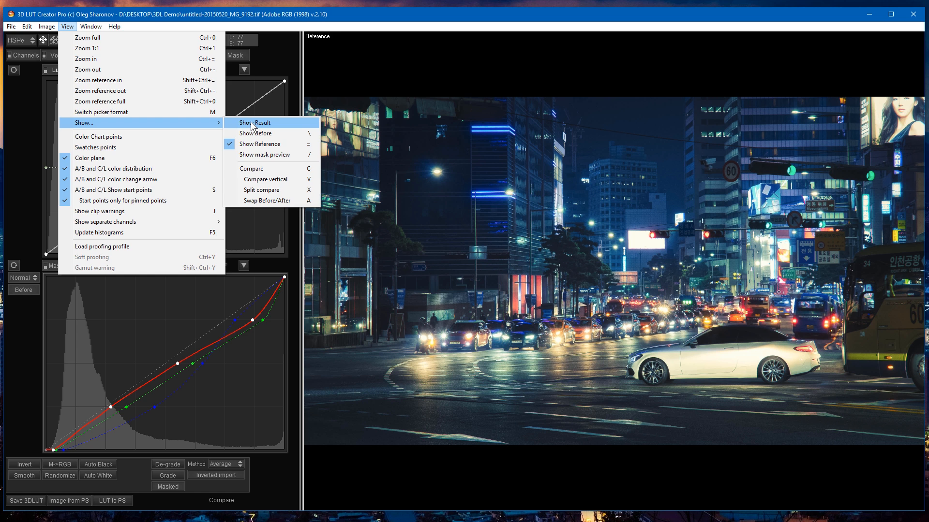
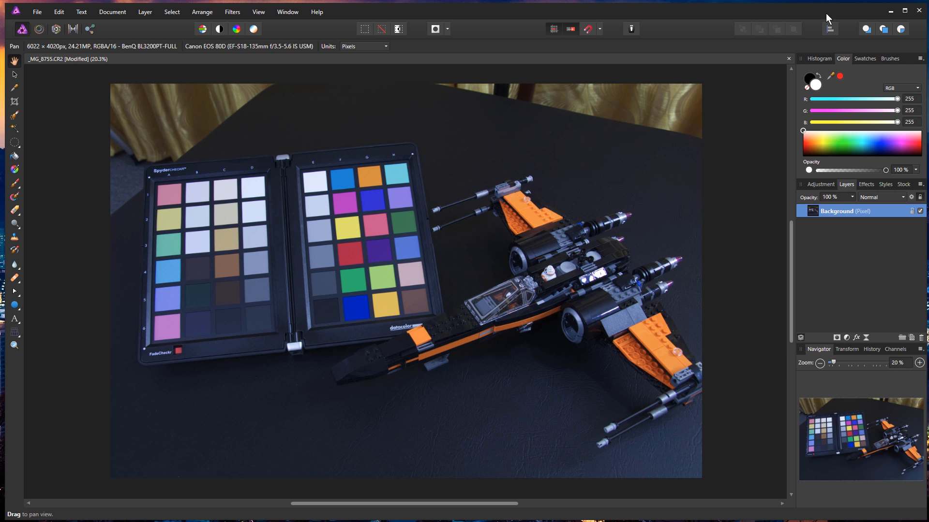
- Switch to 3D LUT Creator, display the colour chart grid over _MG_8755.tiff and set the chart type to DataColor SpyderCheckr
{"action": "left_click", "coordinate": [892, 11]}
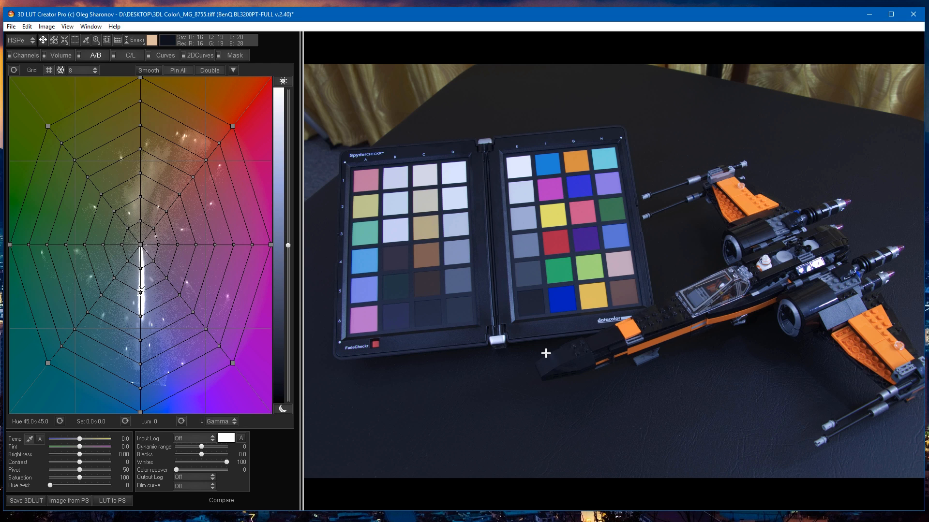
{"action": "left_click", "coordinate": [119, 40]}
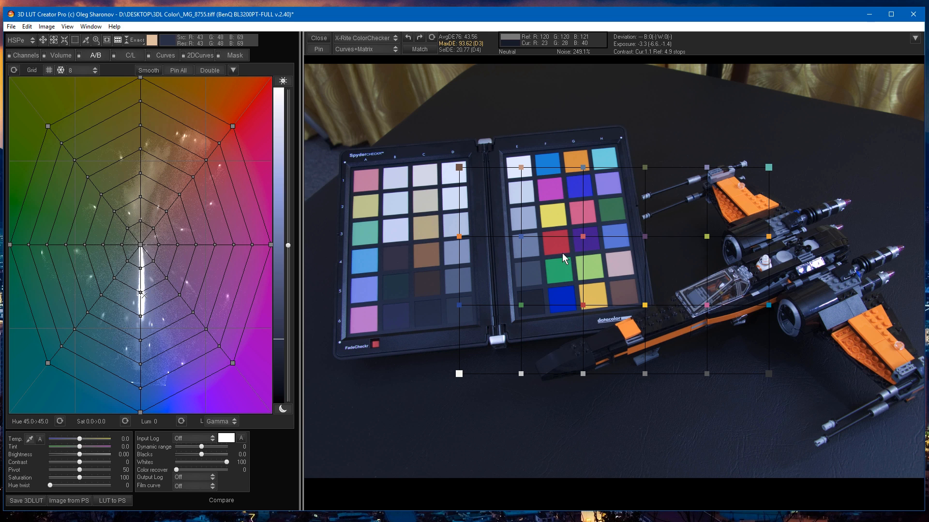
{"action": "left_click", "coordinate": [394, 40]}
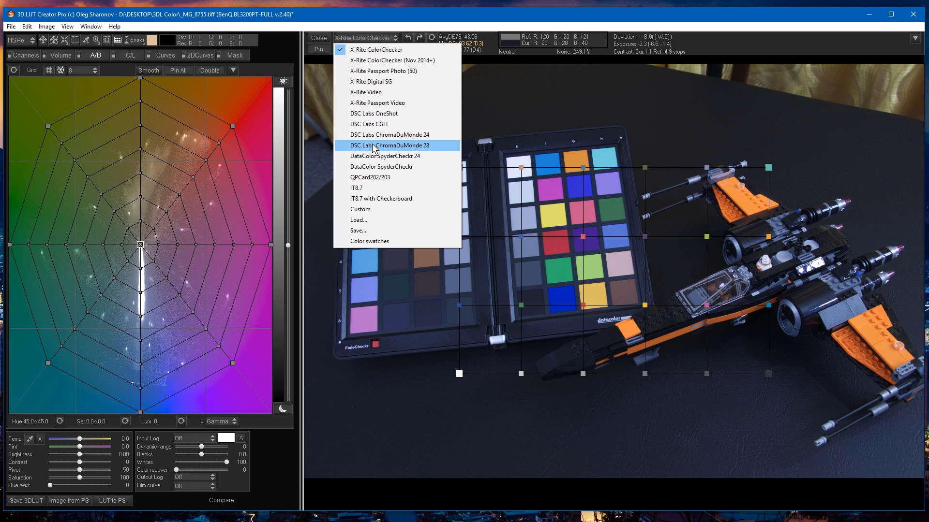
{"action": "left_click", "coordinate": [391, 170]}
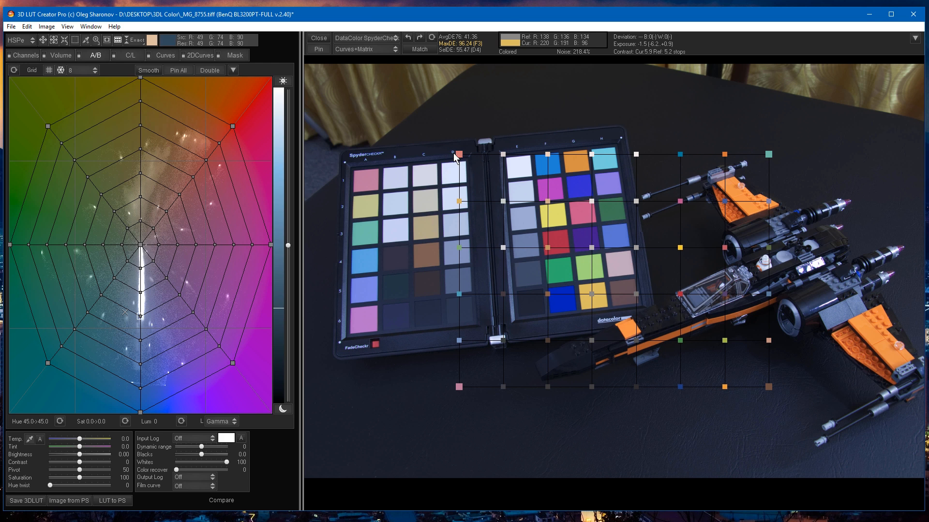
- Align the four outer corners of the colour chart grid with the SpyderCheckr's corner patches A1, A6, H1 and H6
{"action": "left_click_drag", "start_coordinate": [459, 156], "coordinate": [364, 180]}
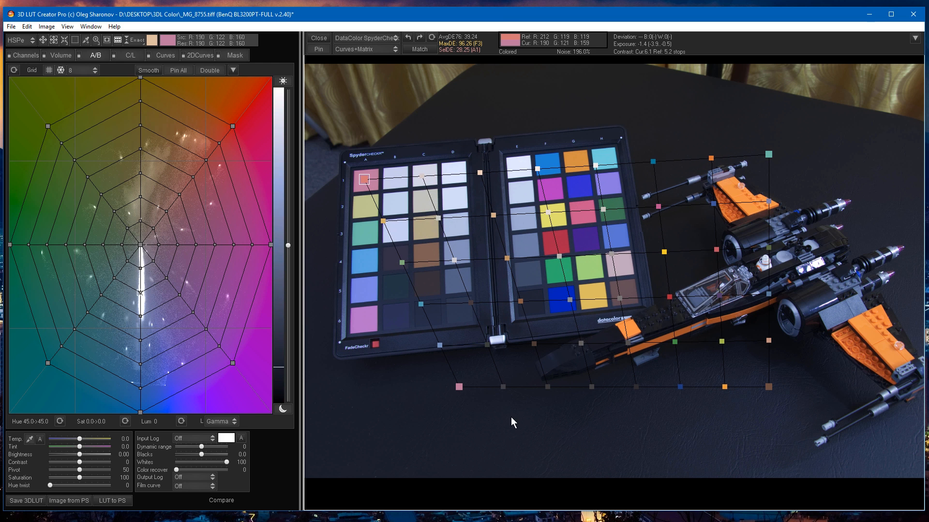
{"action": "left_click_drag", "start_coordinate": [460, 387], "coordinate": [365, 324]}
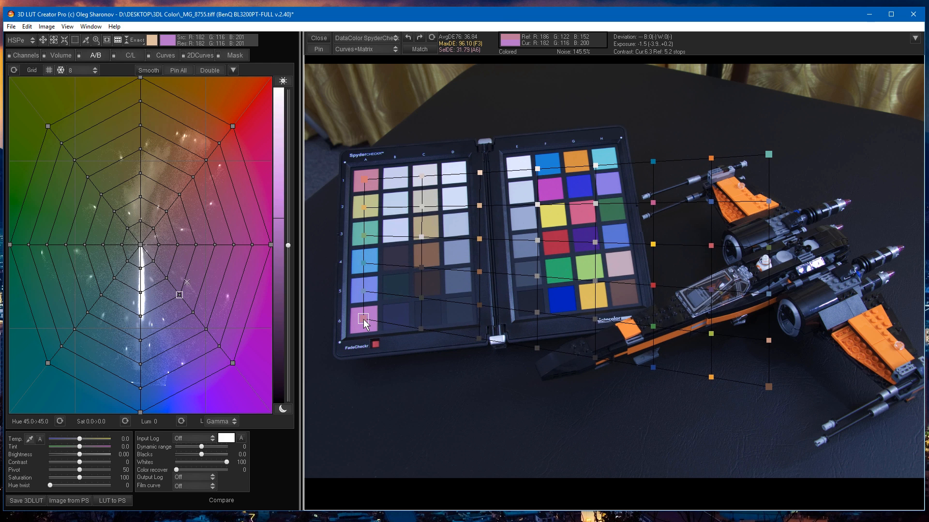
{"action": "left_click_drag", "start_coordinate": [769, 155], "coordinate": [599, 161]}
{"action": "left_click_drag", "start_coordinate": [770, 388], "coordinate": [623, 297]}
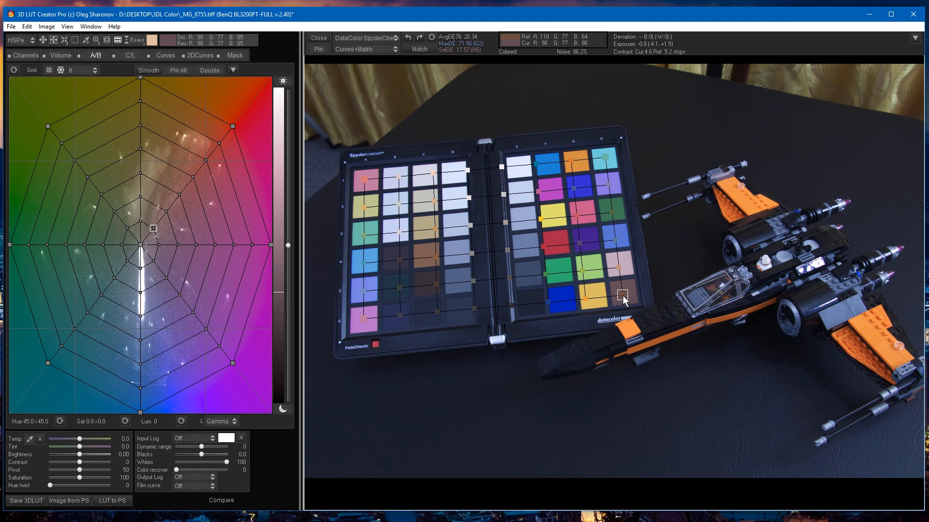
- Align the grid's inner columns with the end patches of SpyderCheckr columns E and D on either side of the hinge
{"action": "left_click_drag", "start_coordinate": [502, 167], "coordinate": [518, 167]}
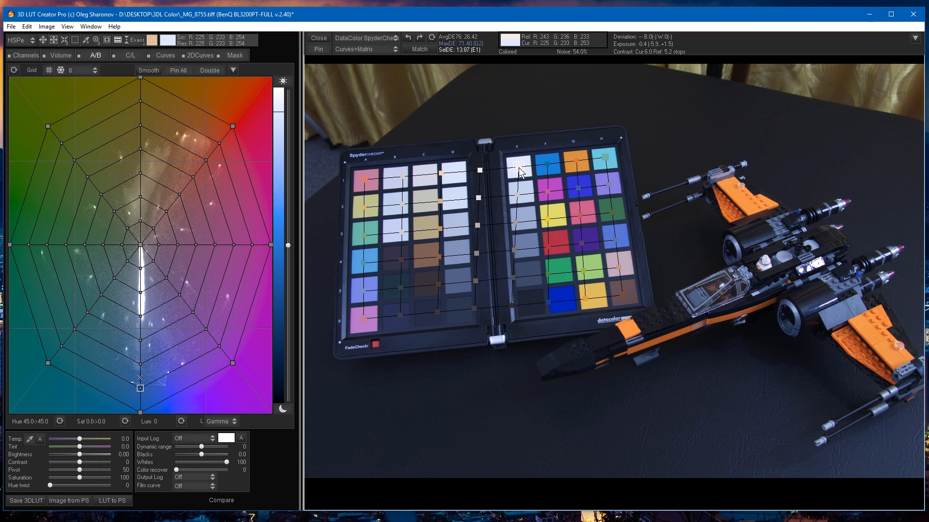
{"action": "left_click_drag", "start_coordinate": [511, 306], "coordinate": [531, 303]}
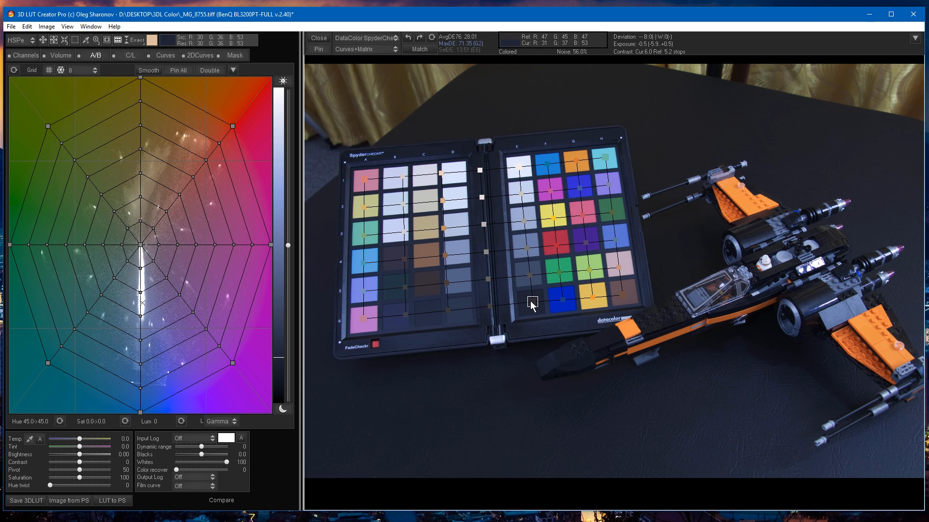
{"action": "left_click_drag", "start_coordinate": [479, 170], "coordinate": [453, 176]}
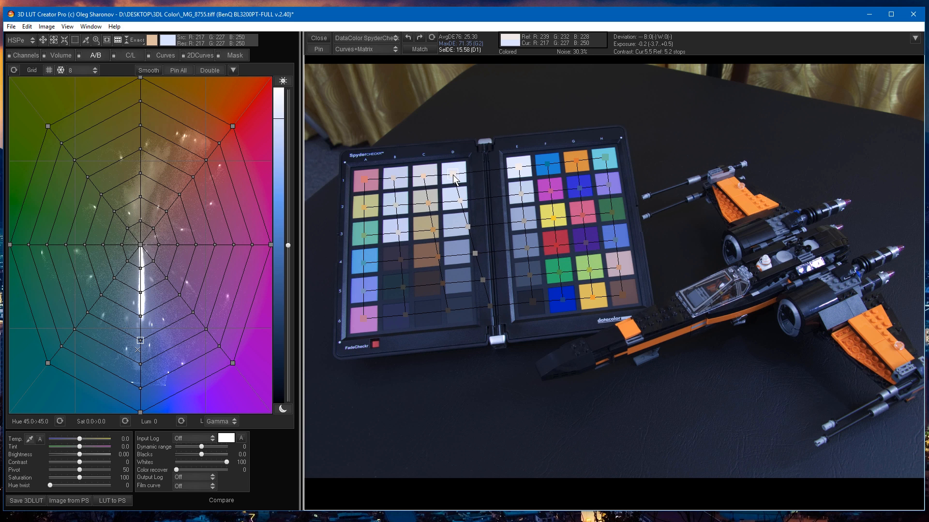
{"action": "left_click_drag", "start_coordinate": [492, 305], "coordinate": [461, 312]}
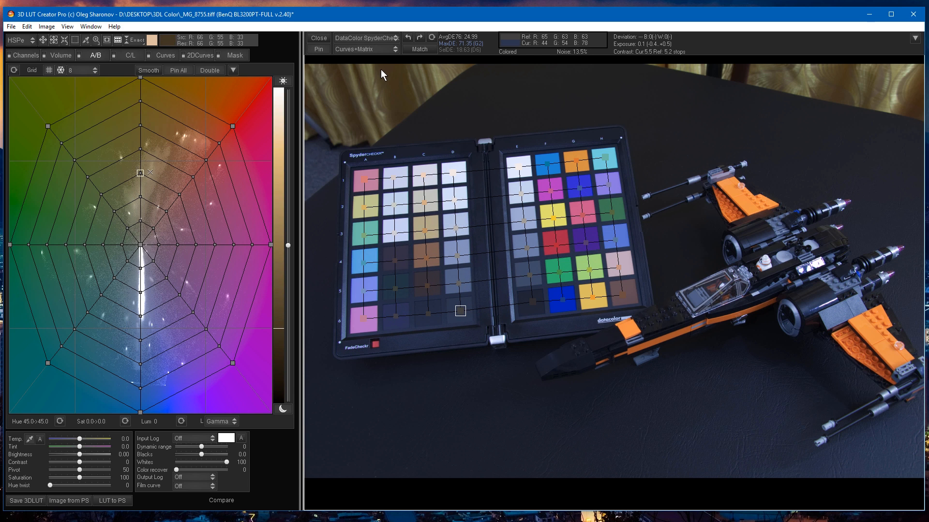
- Review the available matching methods and match the photo's colours to the SpyderCheckr references with Curves+Matrix
{"action": "left_click", "coordinate": [393, 48]}
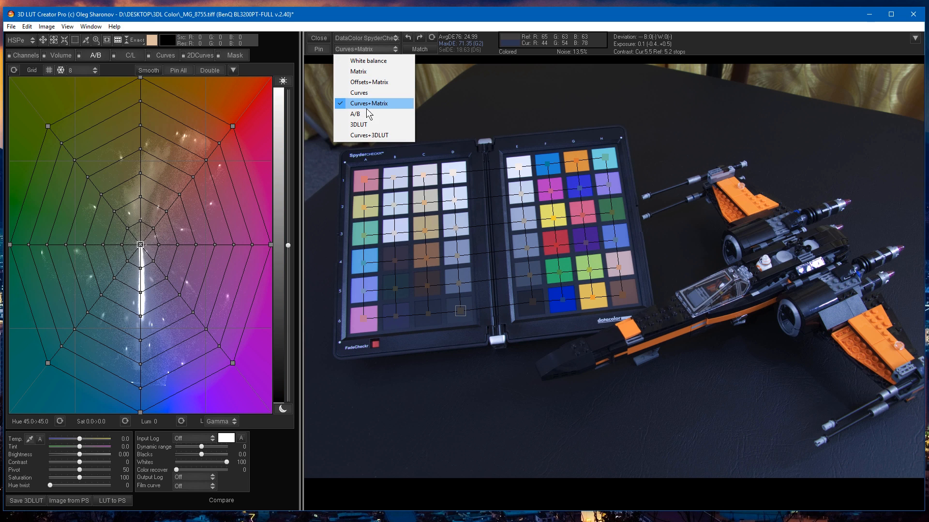
{"action": "left_click", "coordinate": [541, 88]}
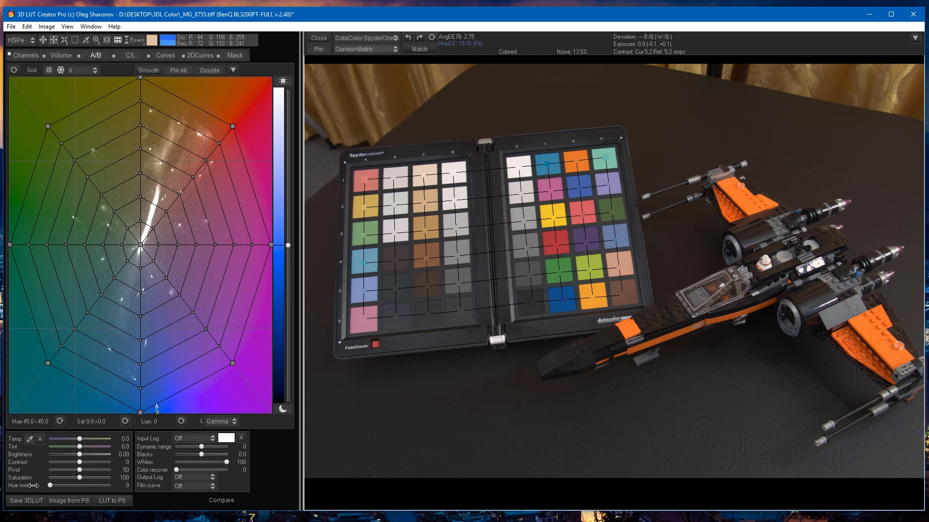
- Look over the dialog for saving the 3D LUT as a .cube file without saving, and switch to Affinity Photo
{"action": "left_click", "coordinate": [20, 502]}
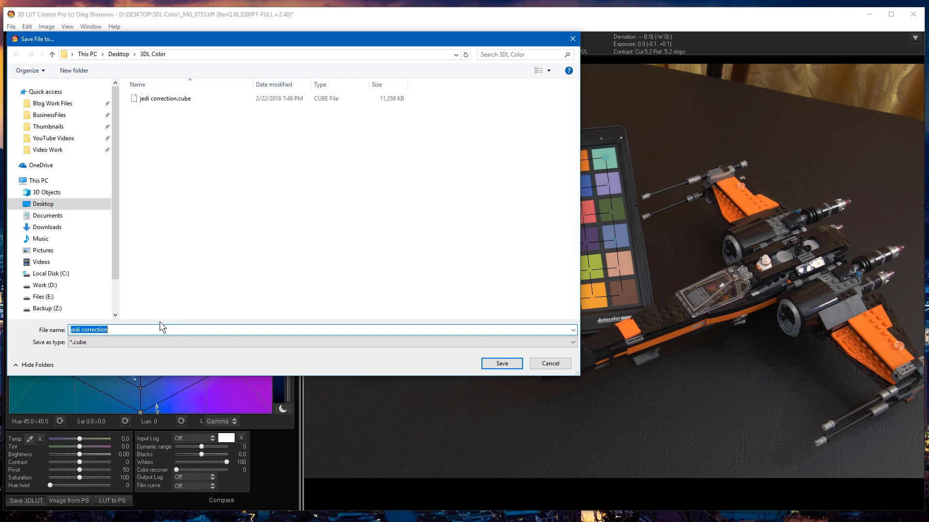
{"action": "left_click", "coordinate": [573, 39]}
{"action": "left_click", "coordinate": [866, 10]}
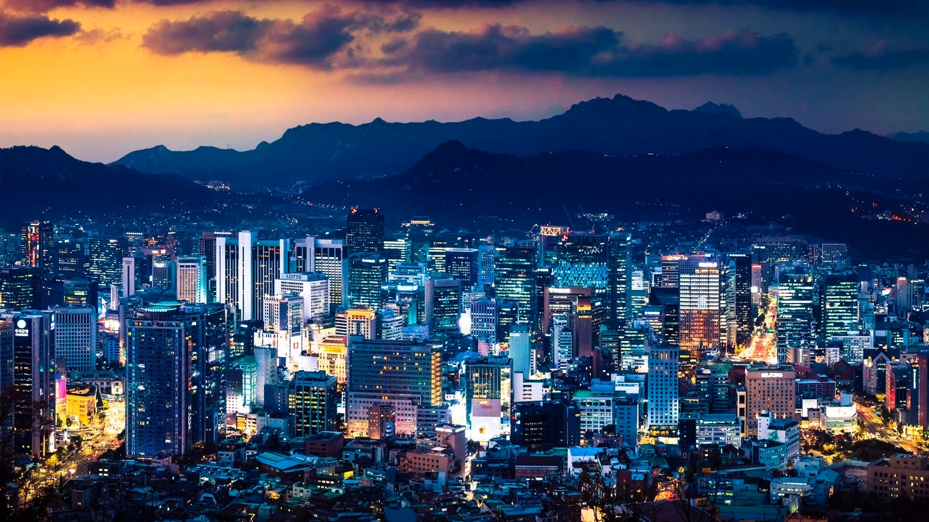
{"action": "key", "text": "alt+Tab"}
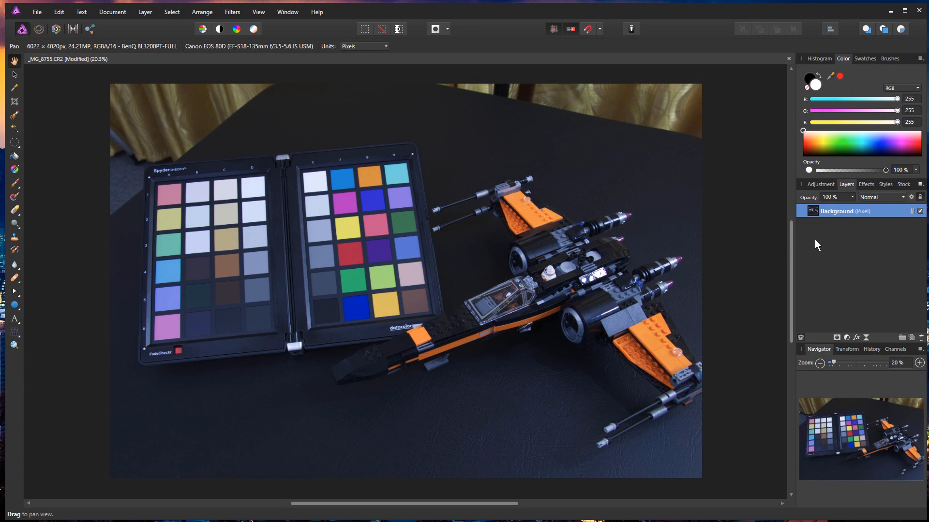
- Add a LUT adjustment to _MG_8755.CR2 and load jedi correction.cube from the 3DL Color folder into it
{"action": "left_click", "coordinate": [822, 186]}
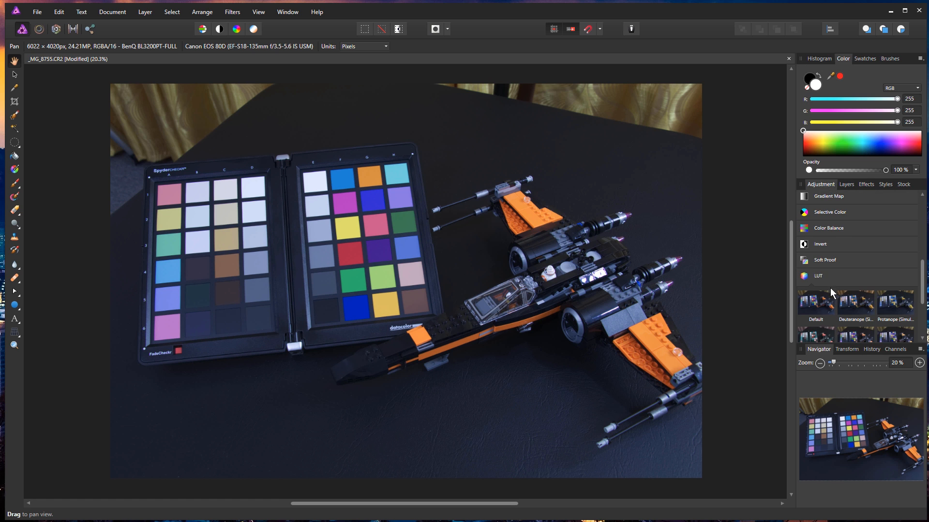
{"action": "left_click", "coordinate": [817, 287]}
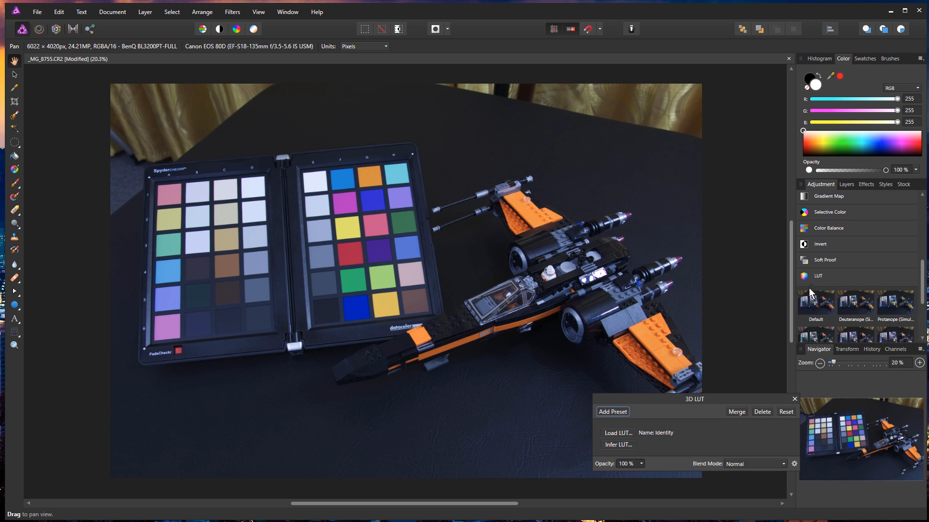
{"action": "left_click", "coordinate": [619, 434]}
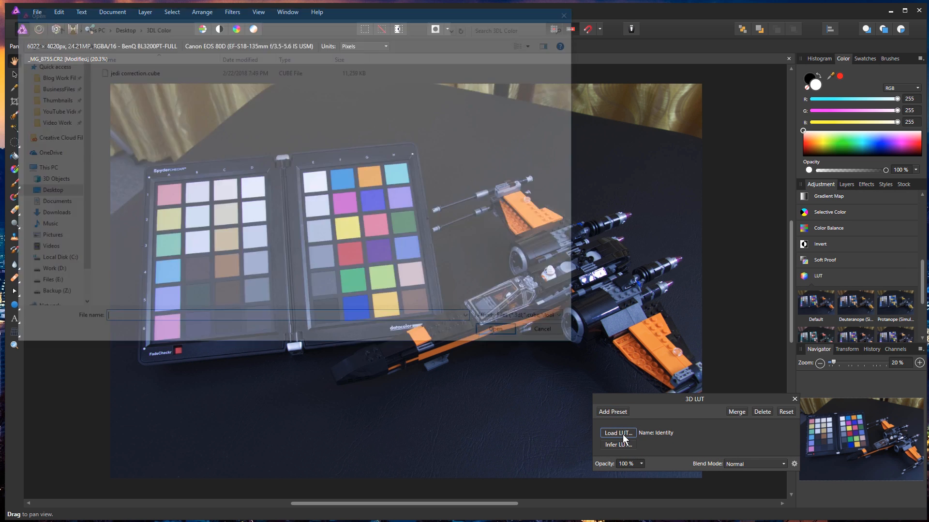
{"action": "left_click", "coordinate": [126, 74]}
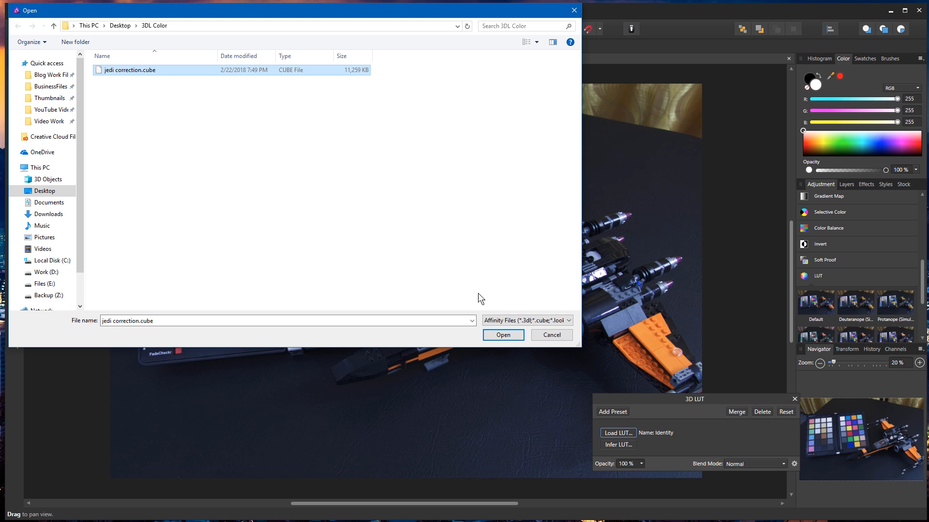
{"action": "left_click", "coordinate": [507, 336]}
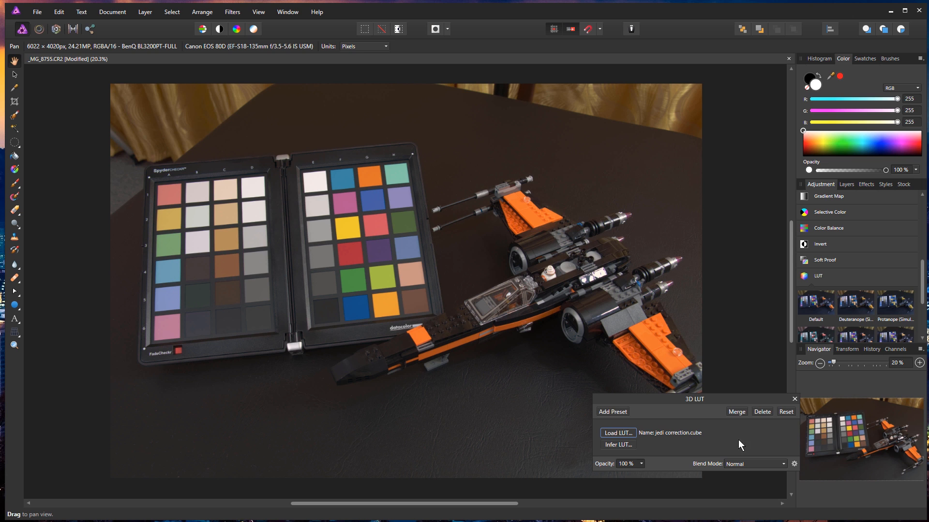
{"action": "left_click", "coordinate": [795, 399]}
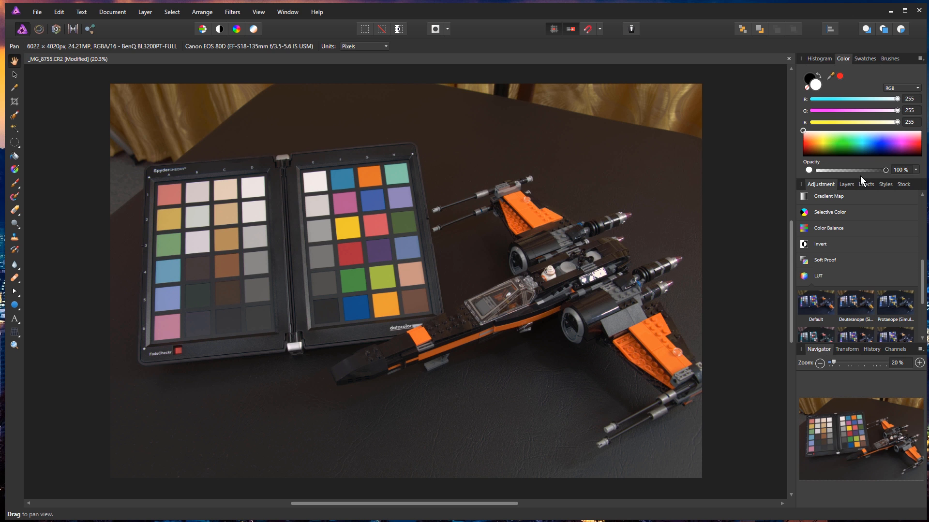
- Toggle the LUT adjustment layer's visibility off and on twice to compare the photo before and after the correction
{"action": "left_click", "coordinate": [846, 185]}
{"action": "left_click", "coordinate": [920, 211]}
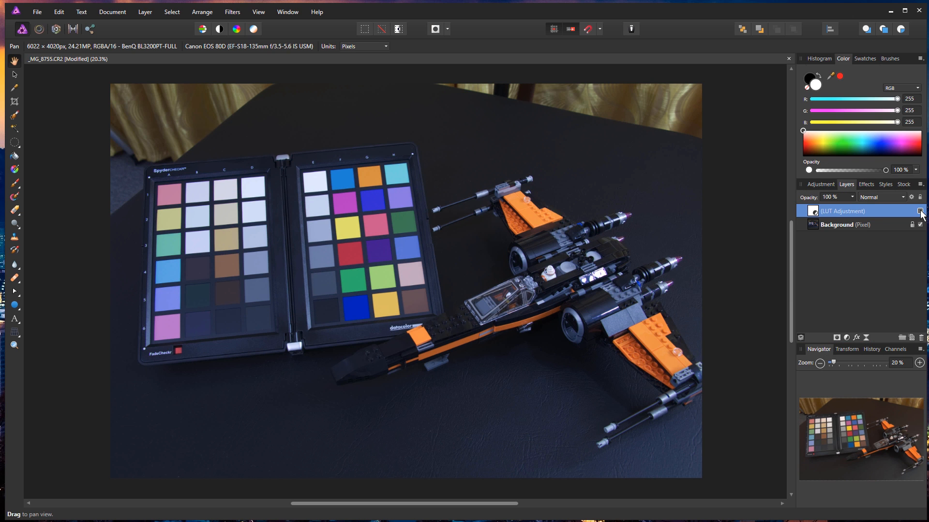
{"action": "left_click", "coordinate": [920, 211]}
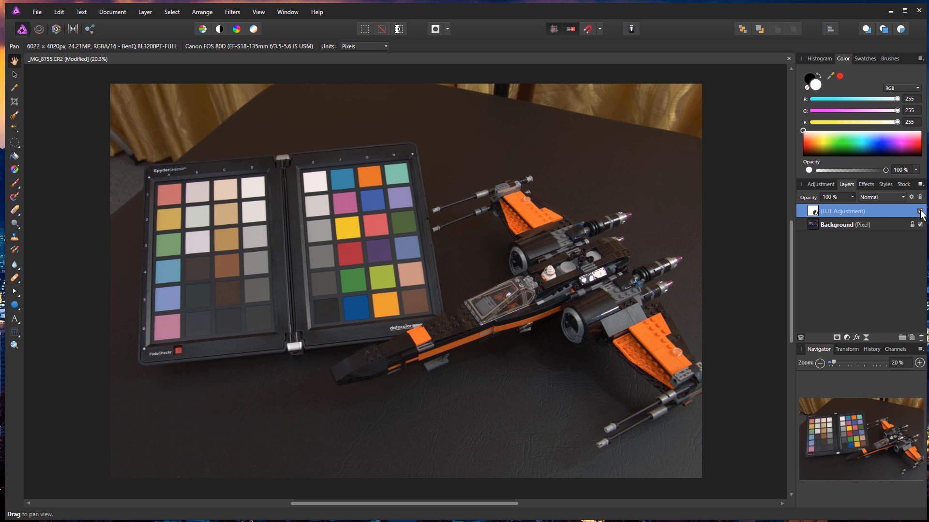
{"action": "left_click", "coordinate": [920, 211]}
{"action": "left_click", "coordinate": [920, 211]}
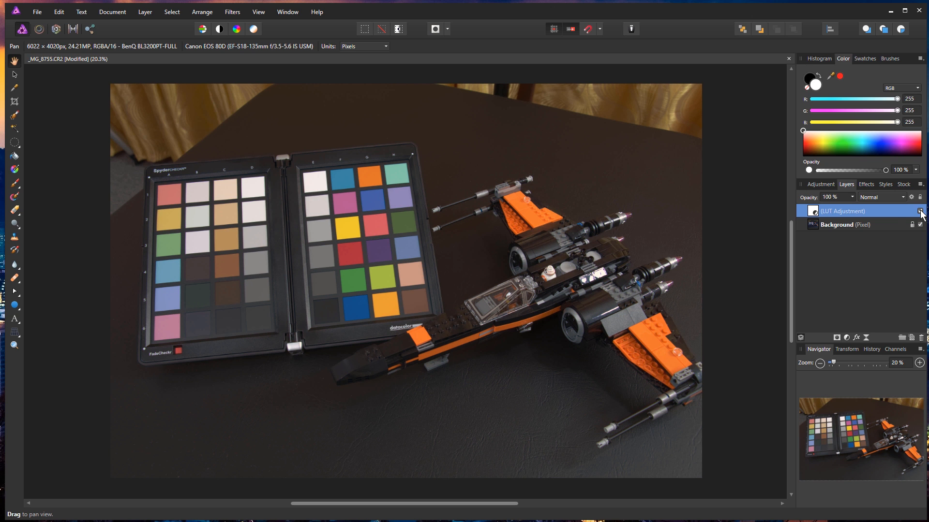